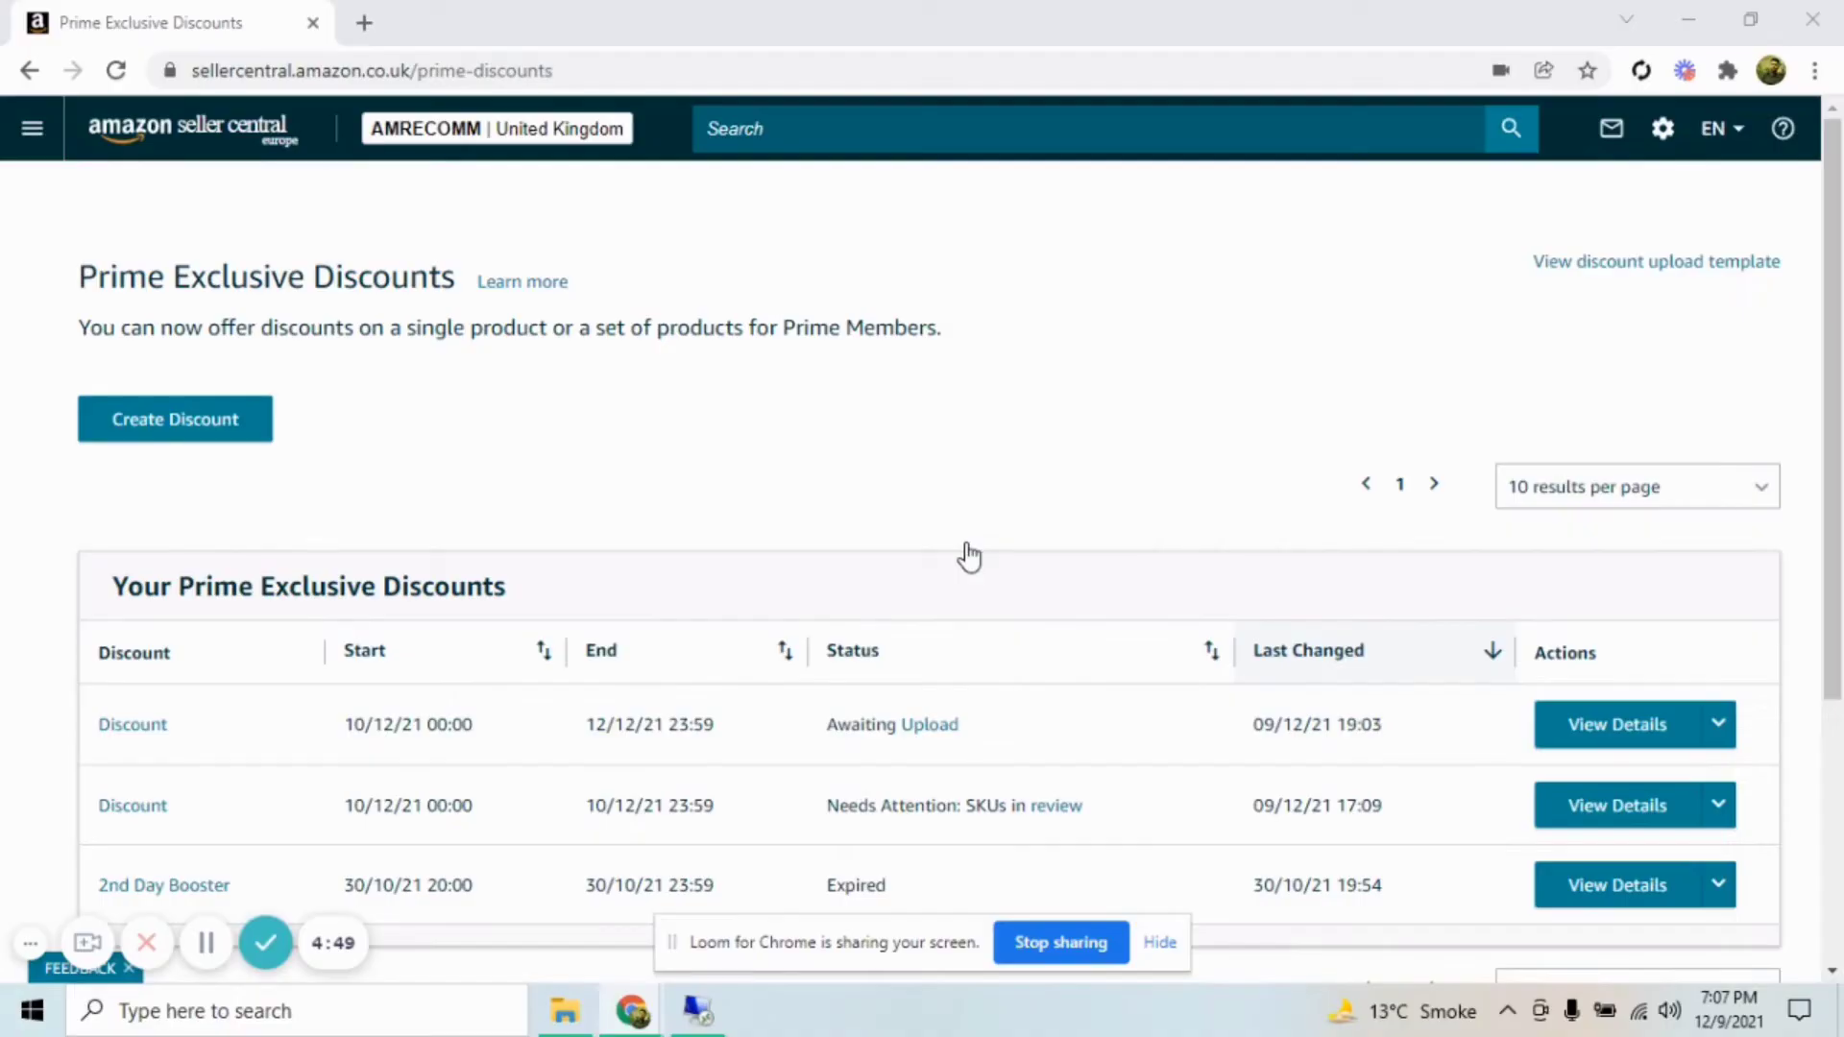
Go to Prime Exclusive Discounts and date the new discount 10–13 December 2021.
{"action": "left_click", "coordinate": [32, 133]}
{"action": "mouse_move", "coordinate": [67, 381]}
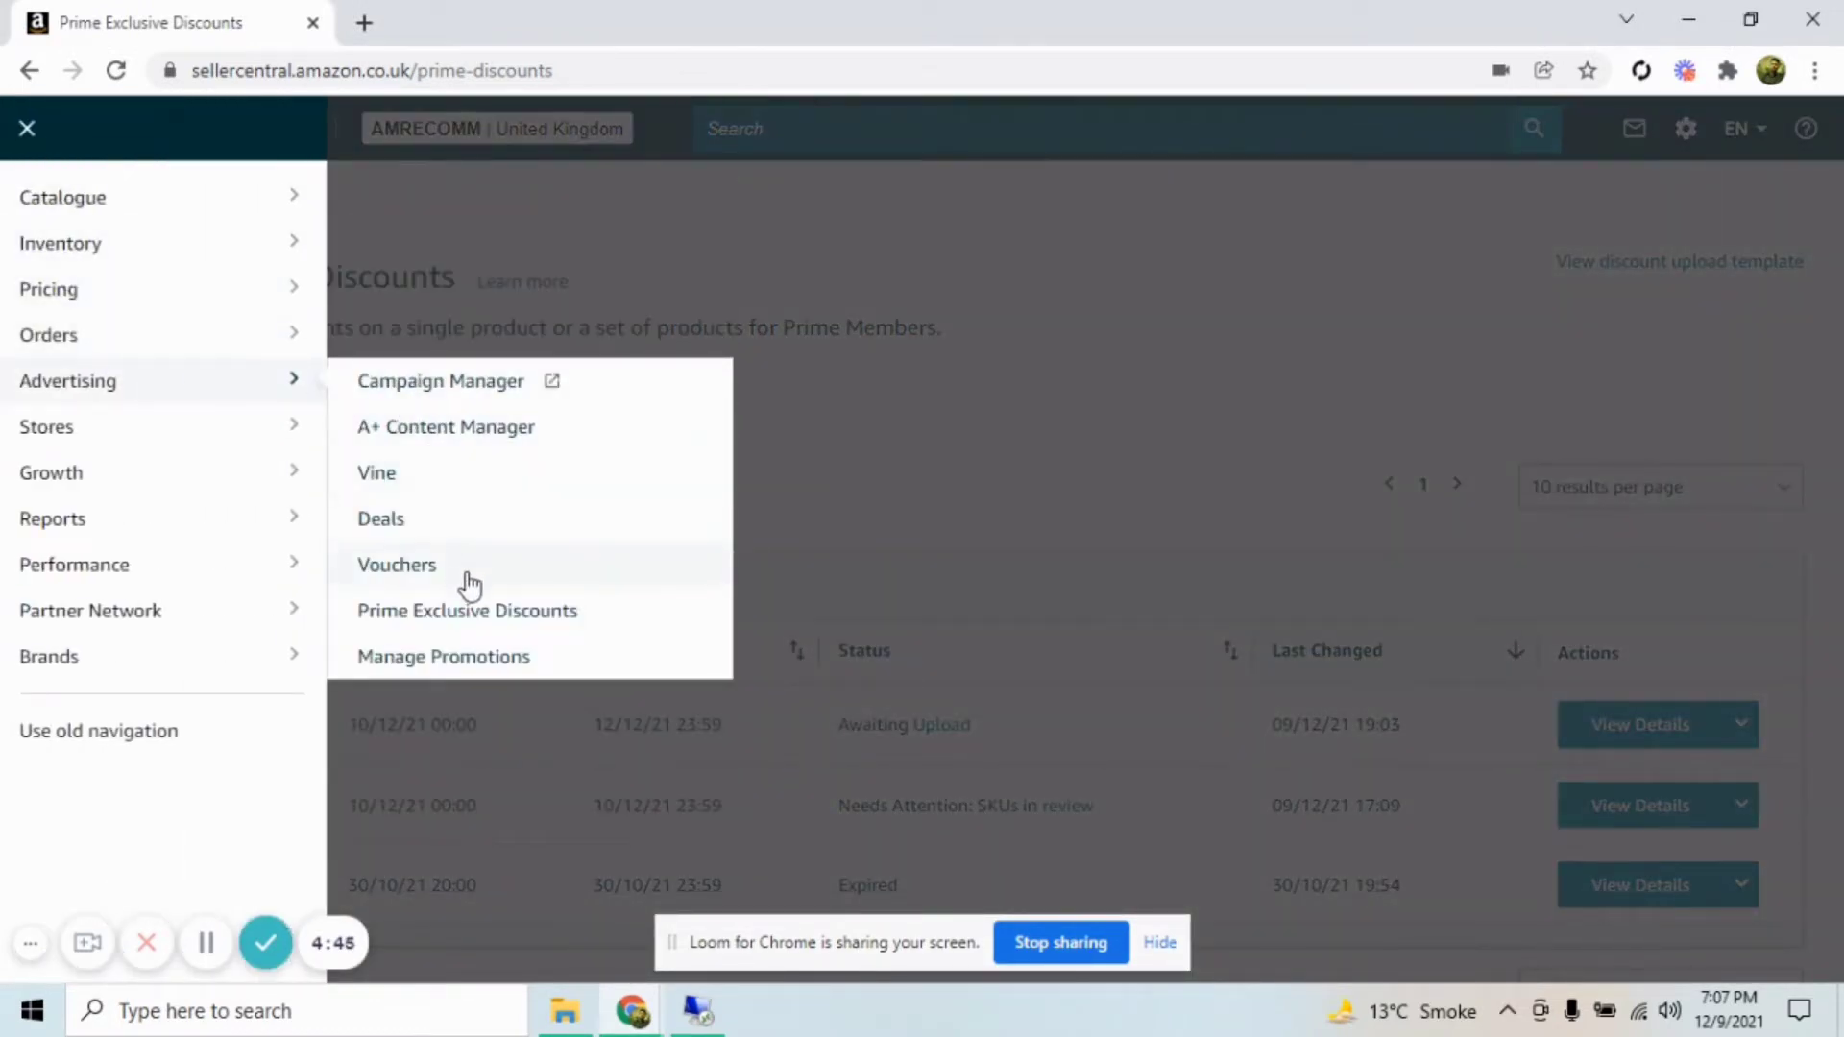
{"action": "left_click", "coordinate": [468, 623]}
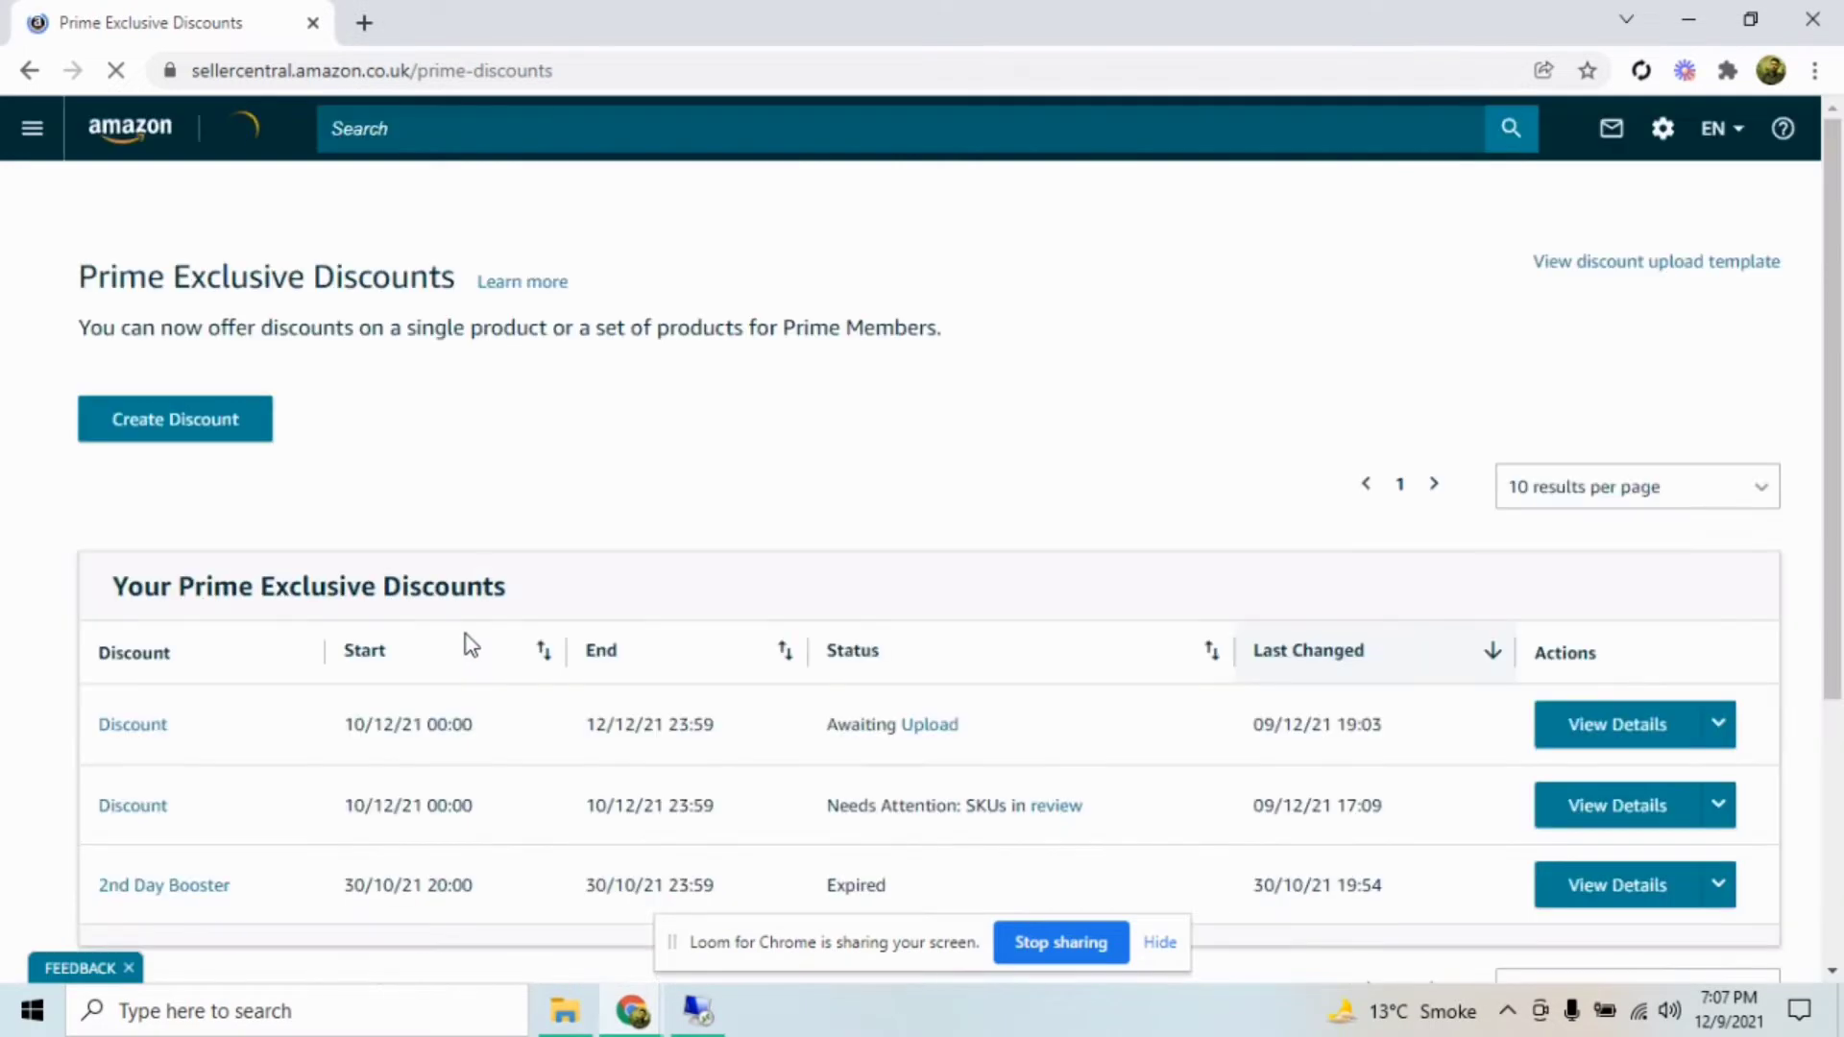
{"action": "scroll", "coordinate": [419, 619], "scroll_direction": "down", "scroll_amount": 1}
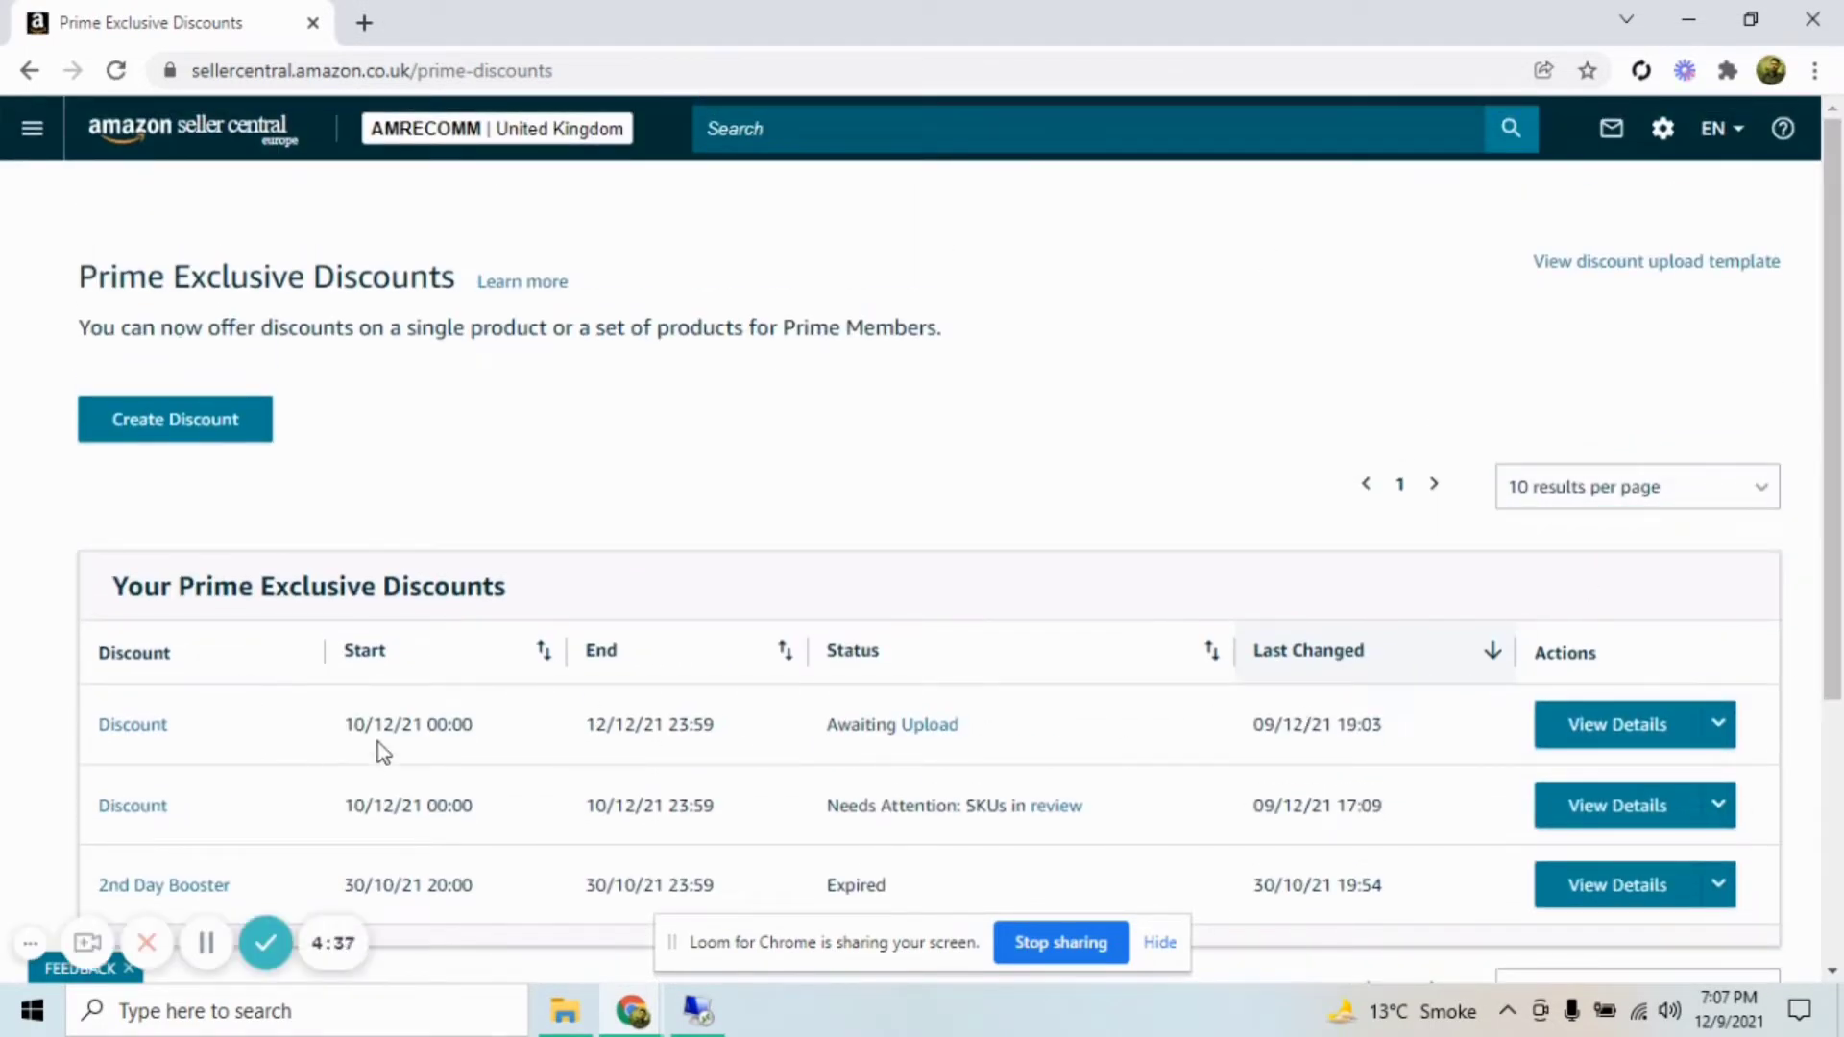
{"action": "scroll", "coordinate": [1186, 659], "scroll_direction": "down", "scroll_amount": 1}
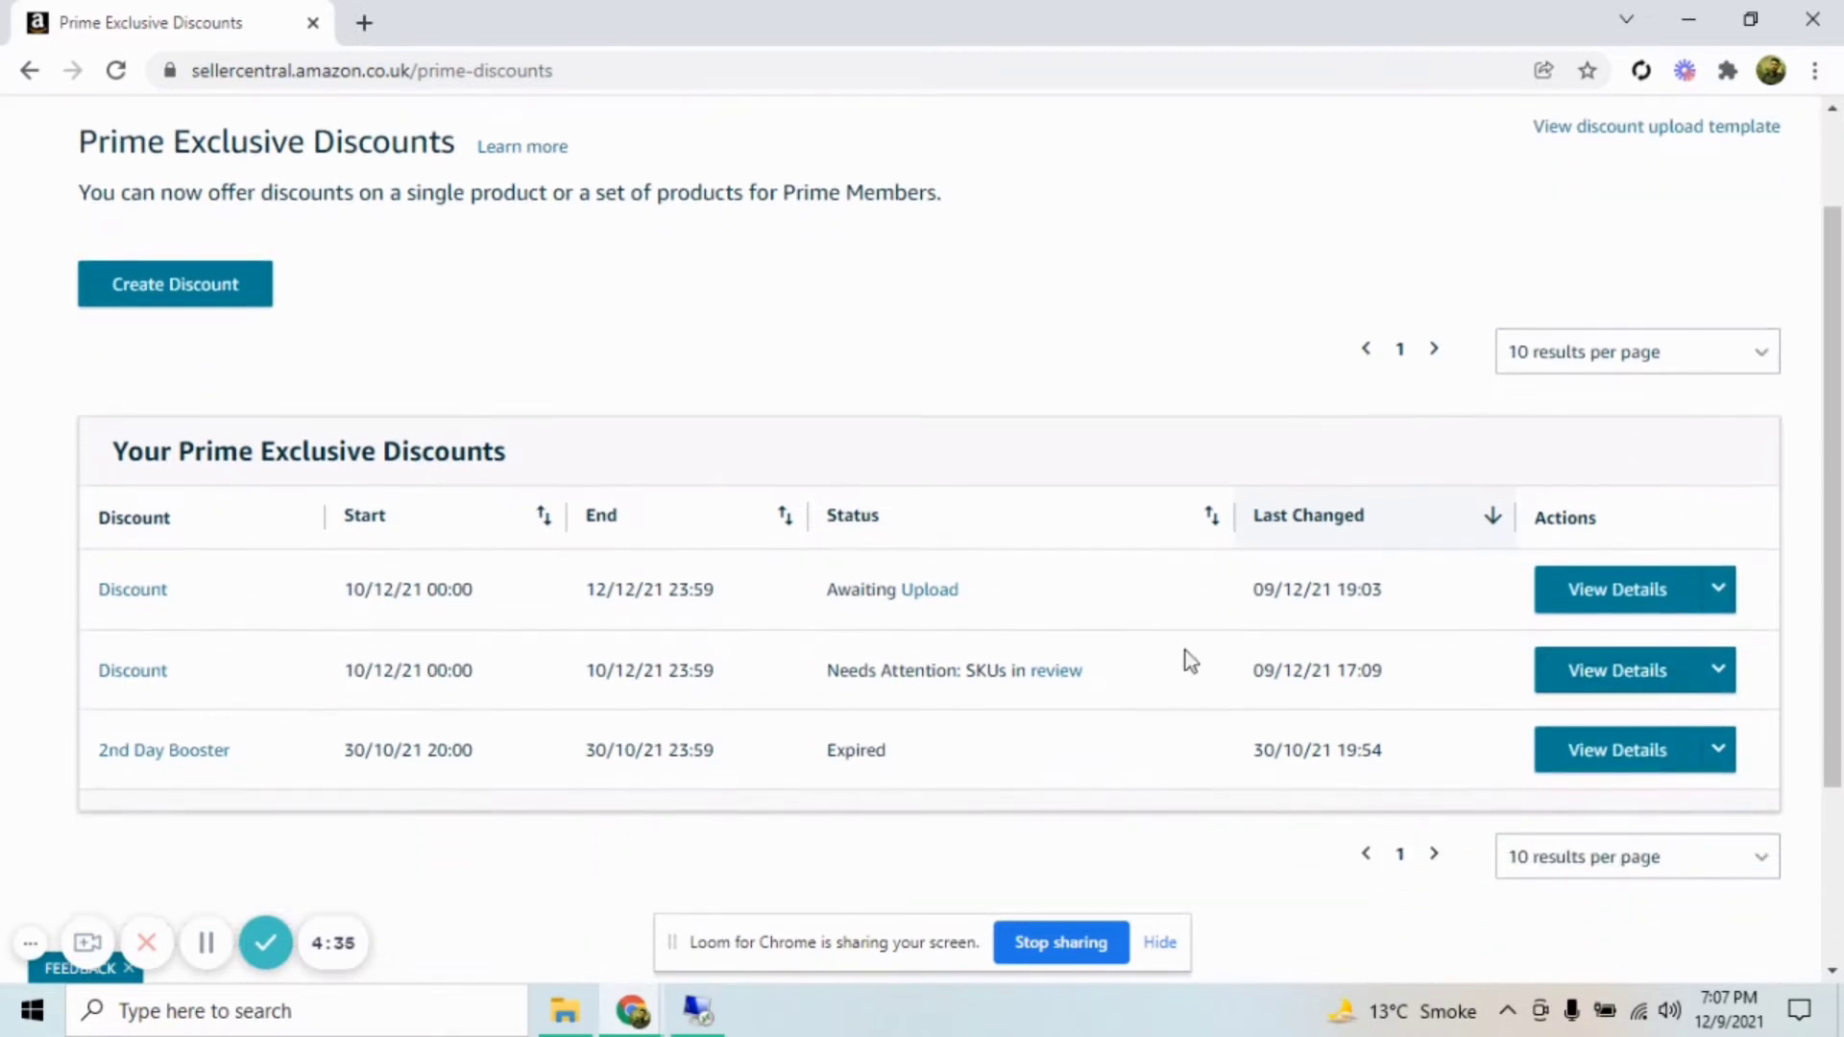
{"action": "scroll", "coordinate": [704, 614], "scroll_direction": "up", "scroll_amount": 1}
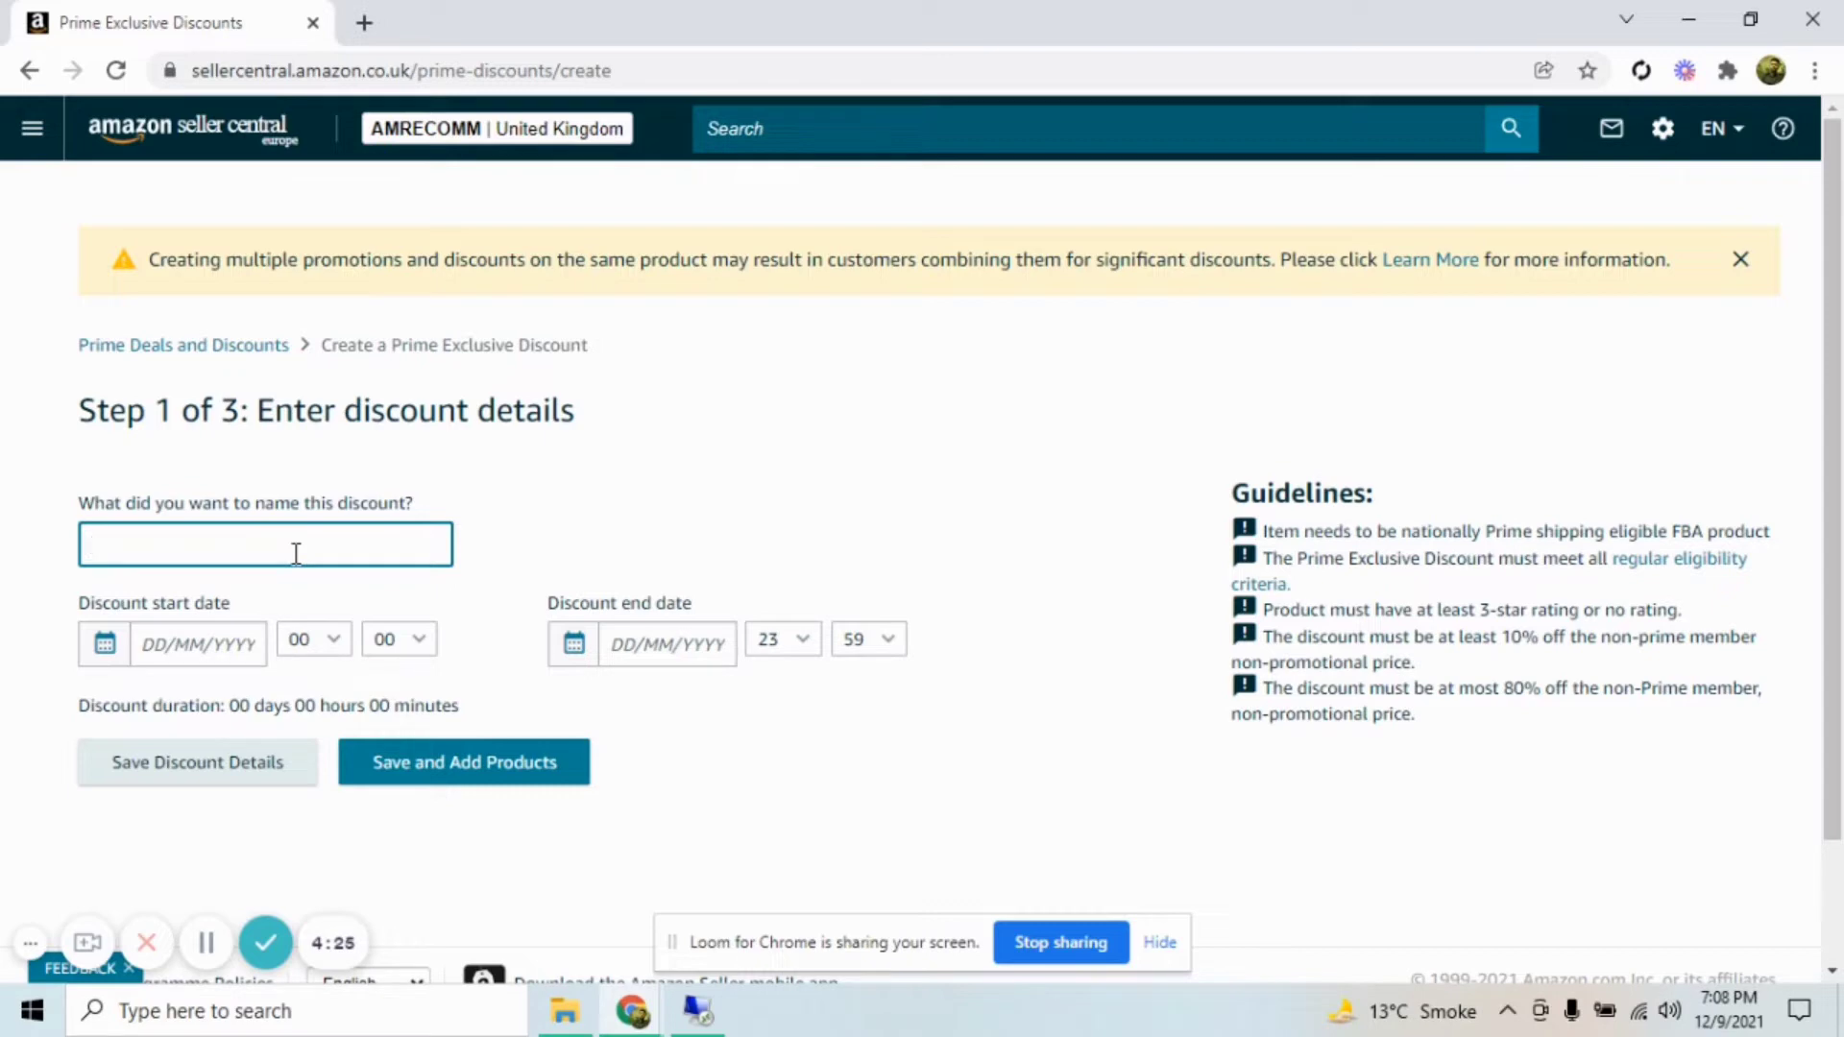
{"action": "type", "text": "Discou"}
{"action": "type", "text": "nt"}
{"action": "left_click", "coordinate": [194, 644]}
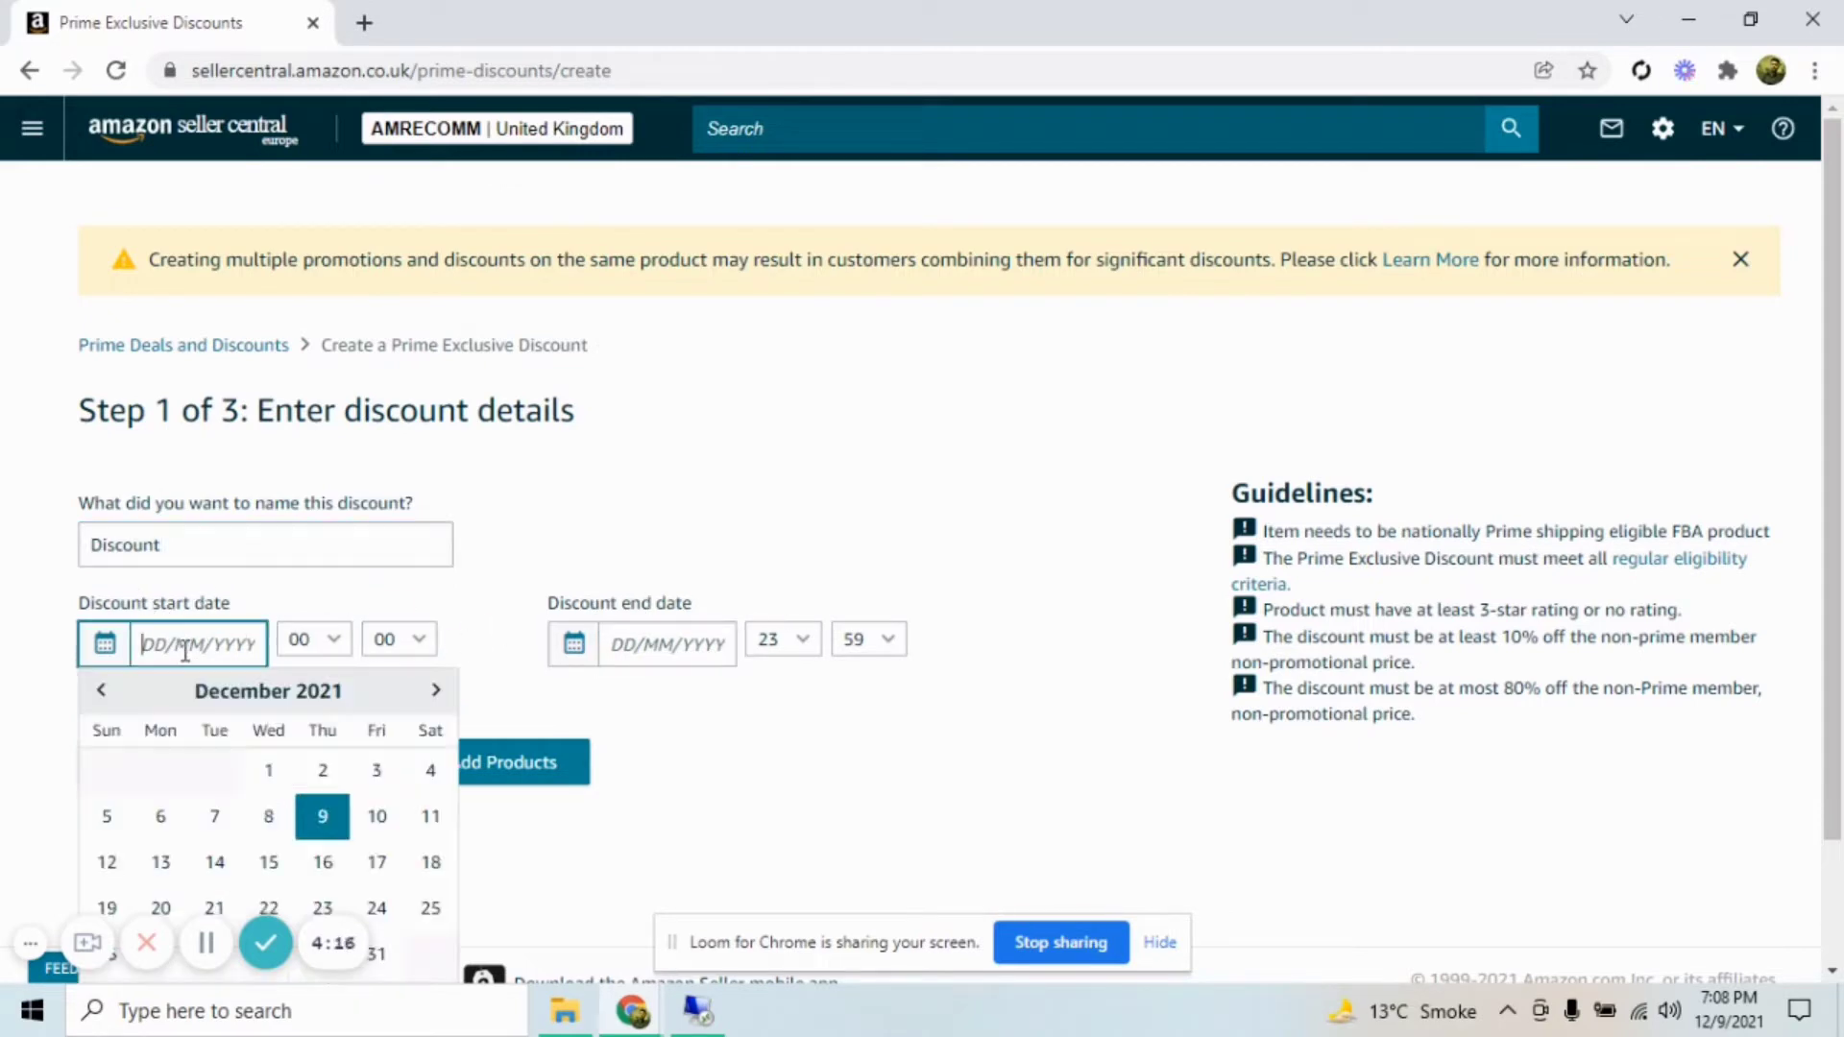
{"action": "left_click", "coordinate": [378, 817]}
{"action": "left_click", "coordinate": [666, 644]}
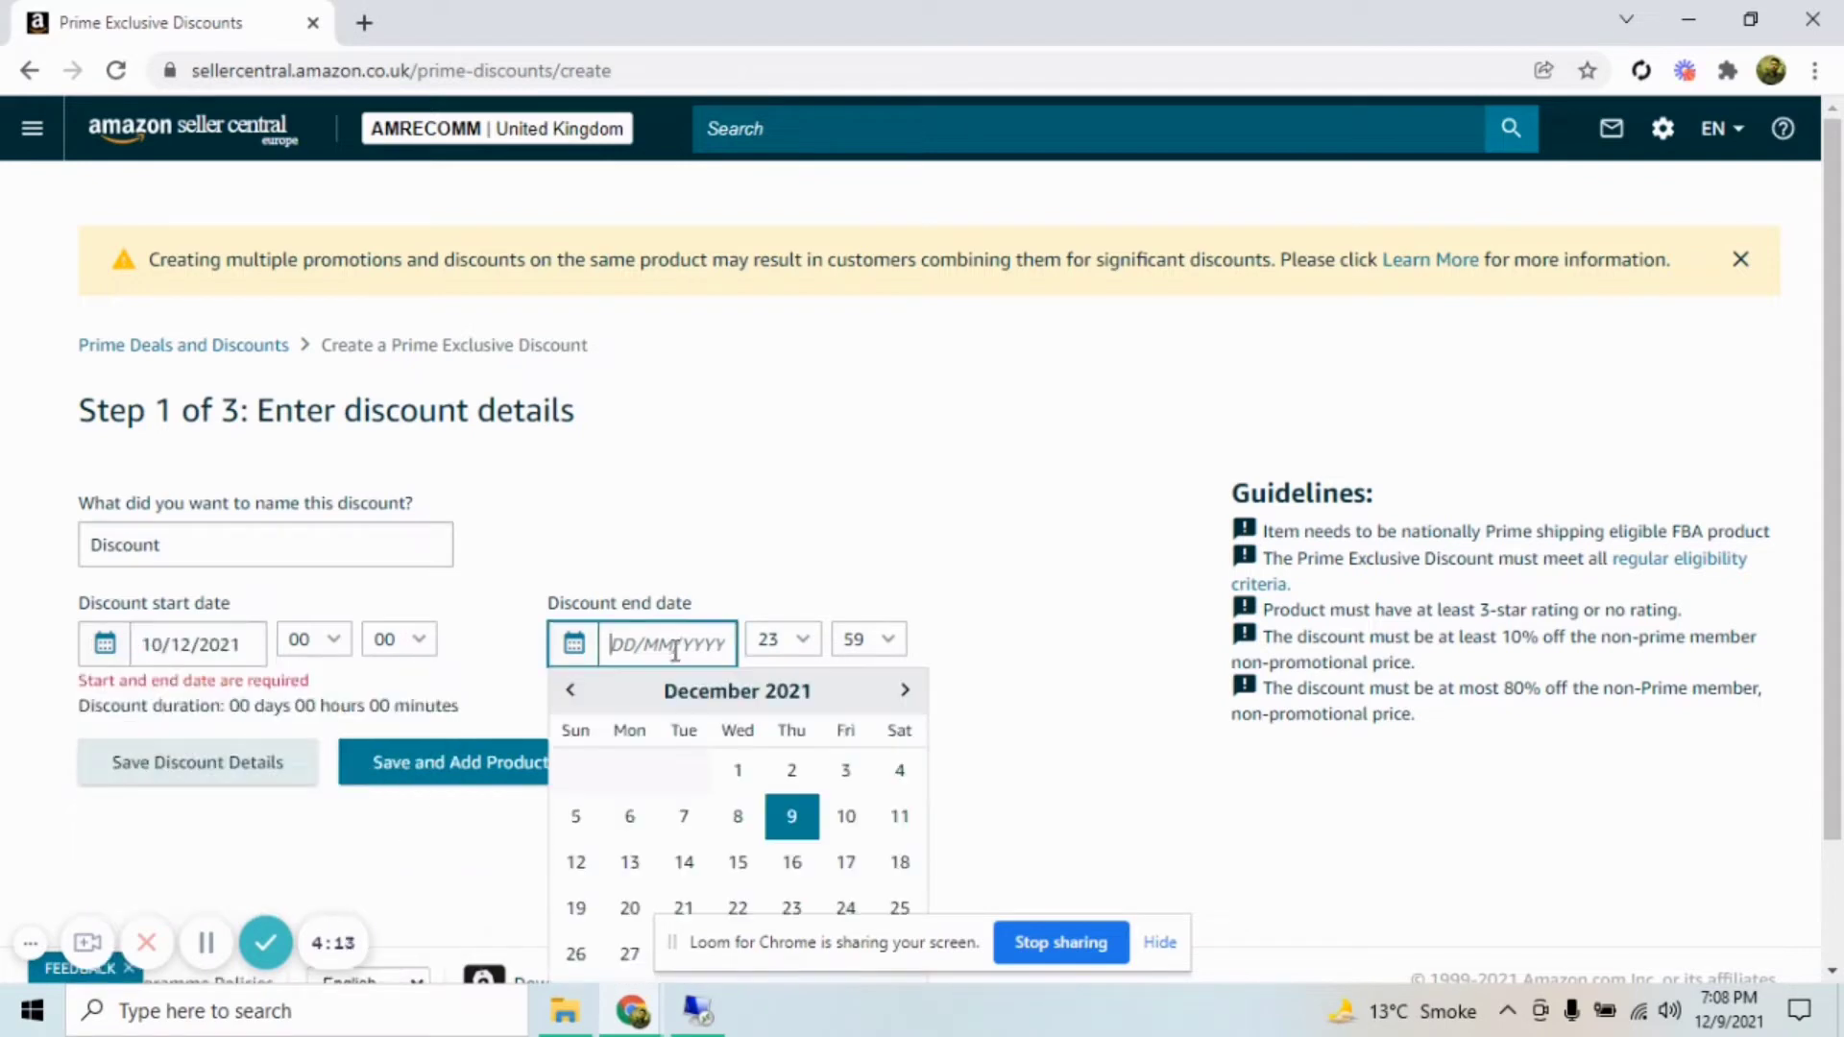
{"action": "left_click", "coordinate": [631, 873]}
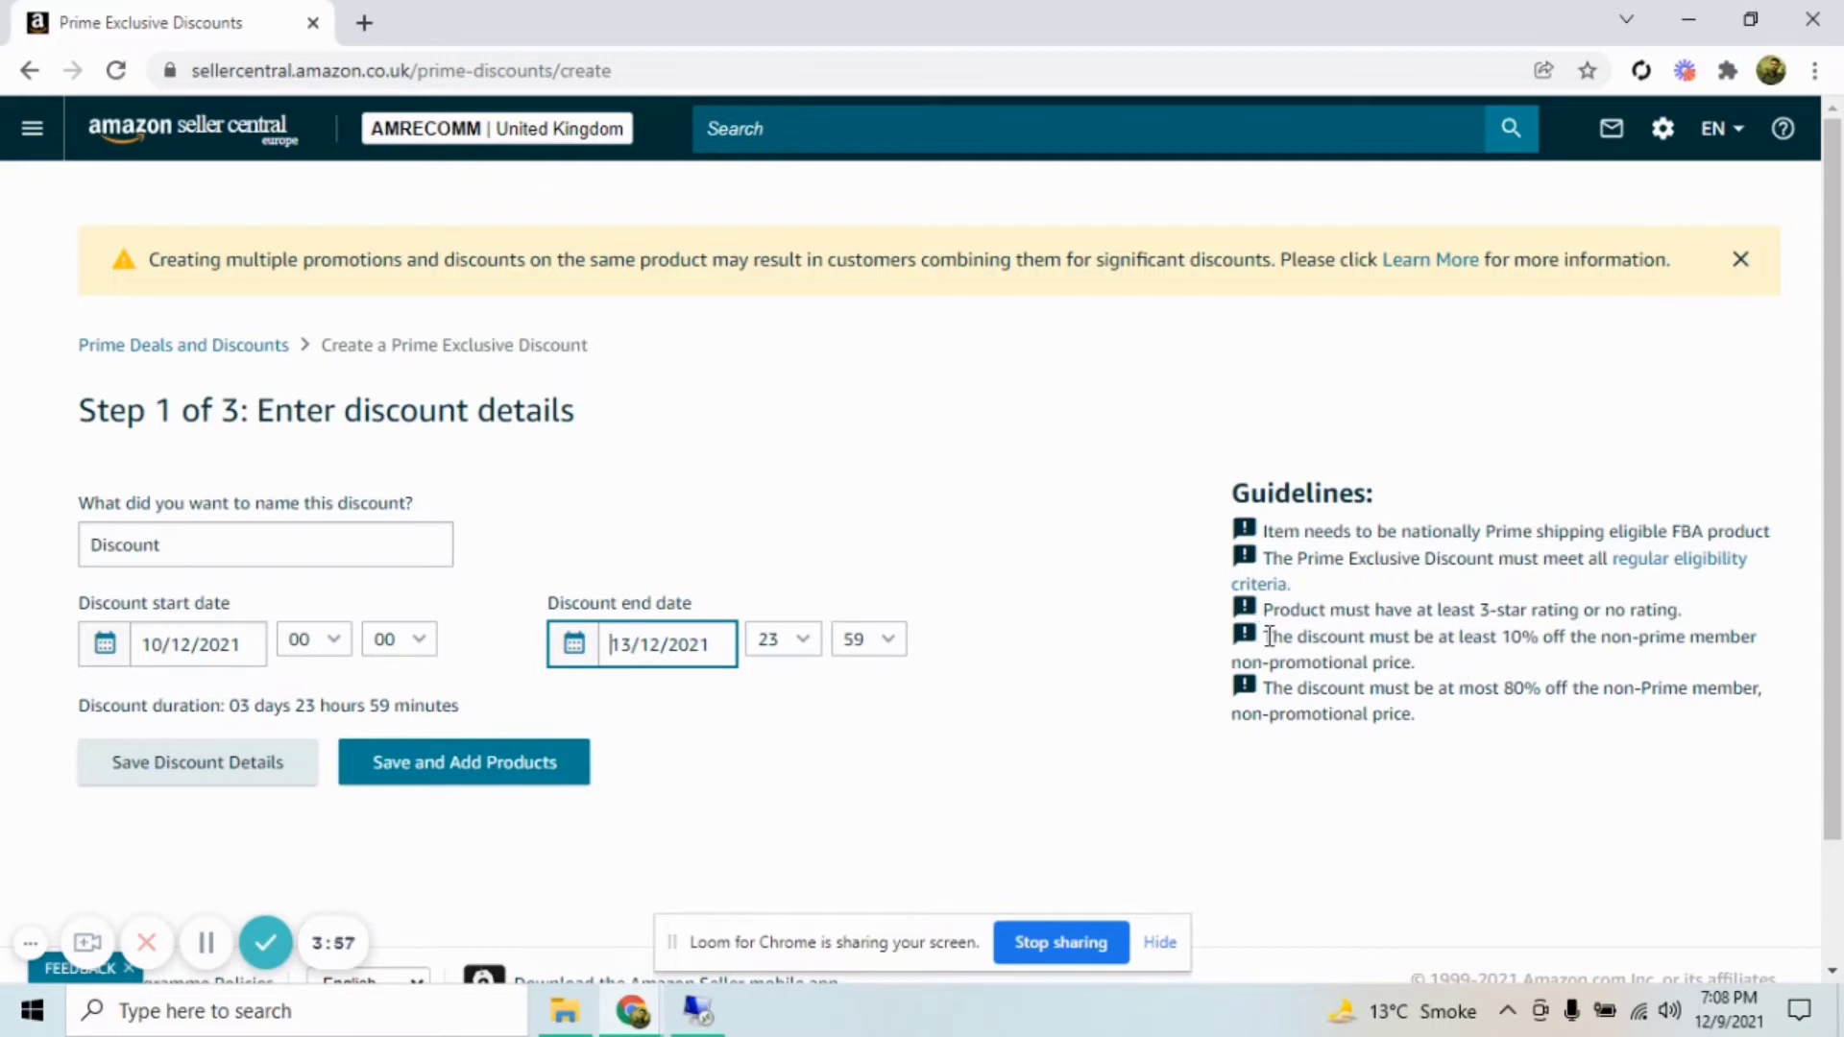
Highlight the 10% minimum discount guideline, then save the details and continue to products.
{"action": "left_click_drag", "start_coordinate": [1265, 637], "coordinate": [1536, 642]}
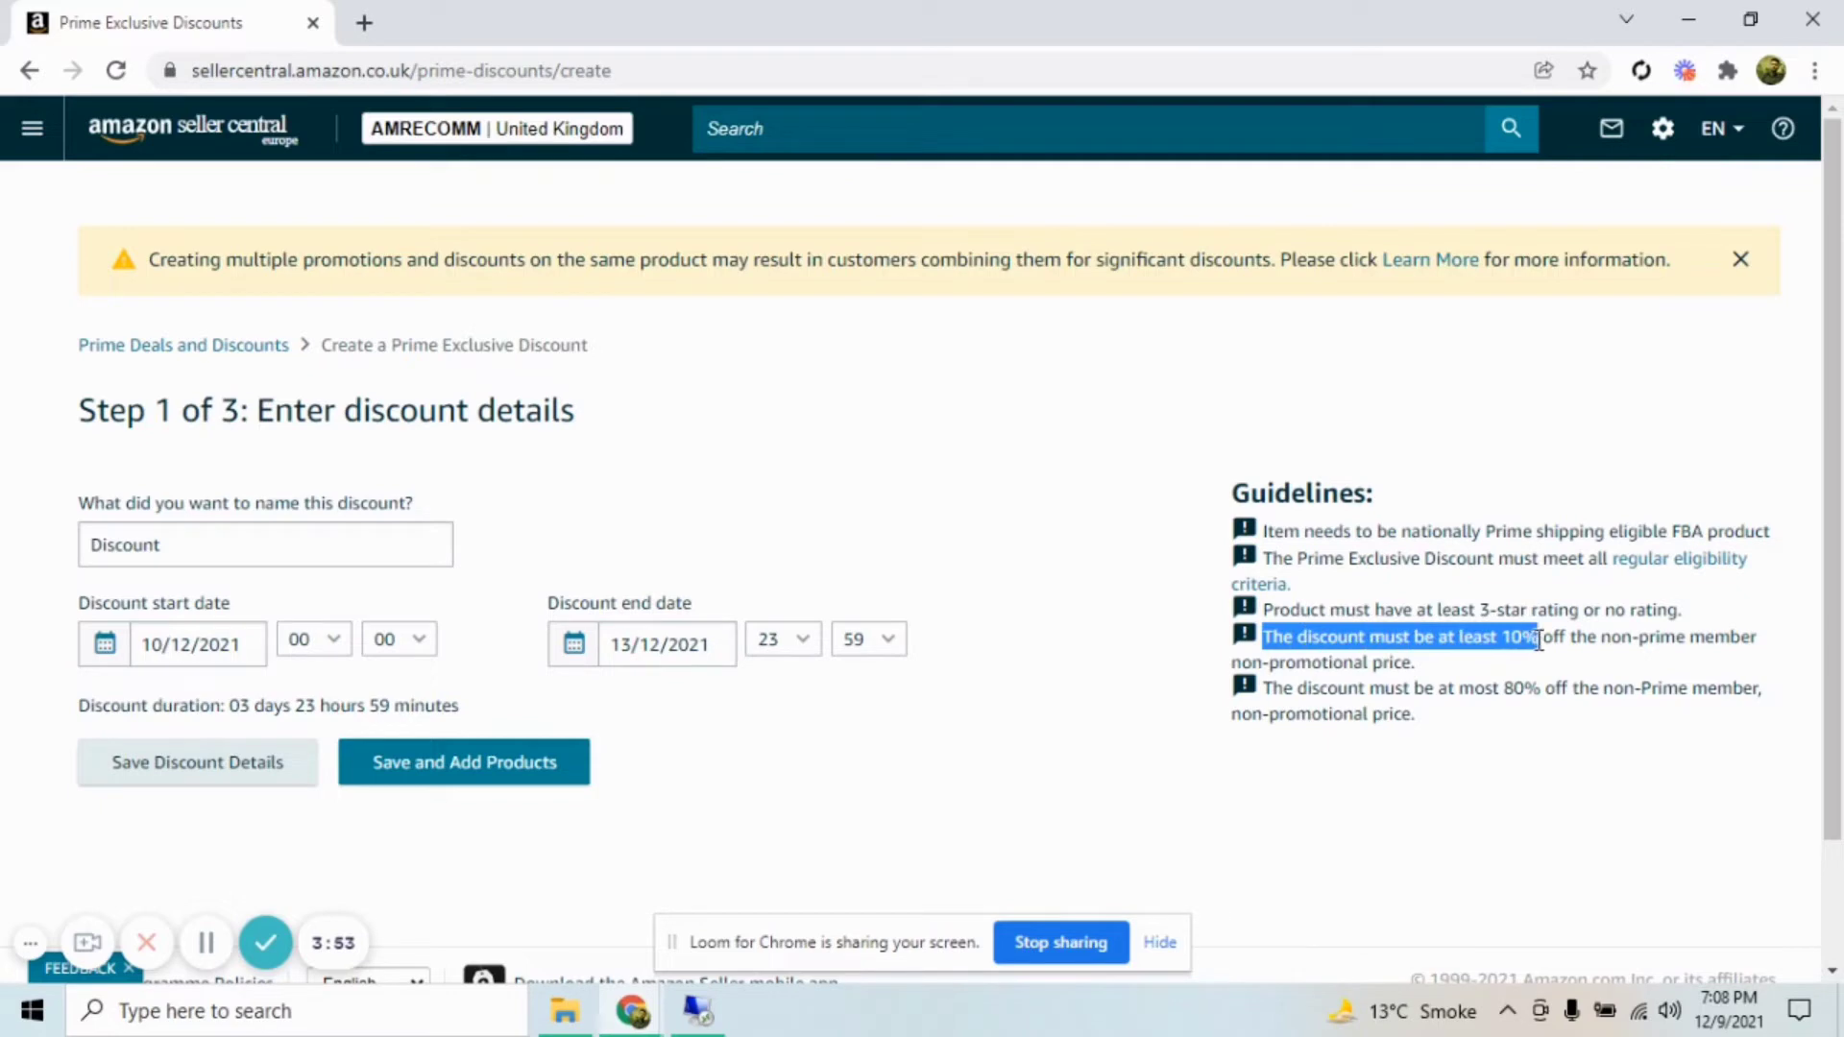
{"action": "left_click", "coordinate": [1509, 645]}
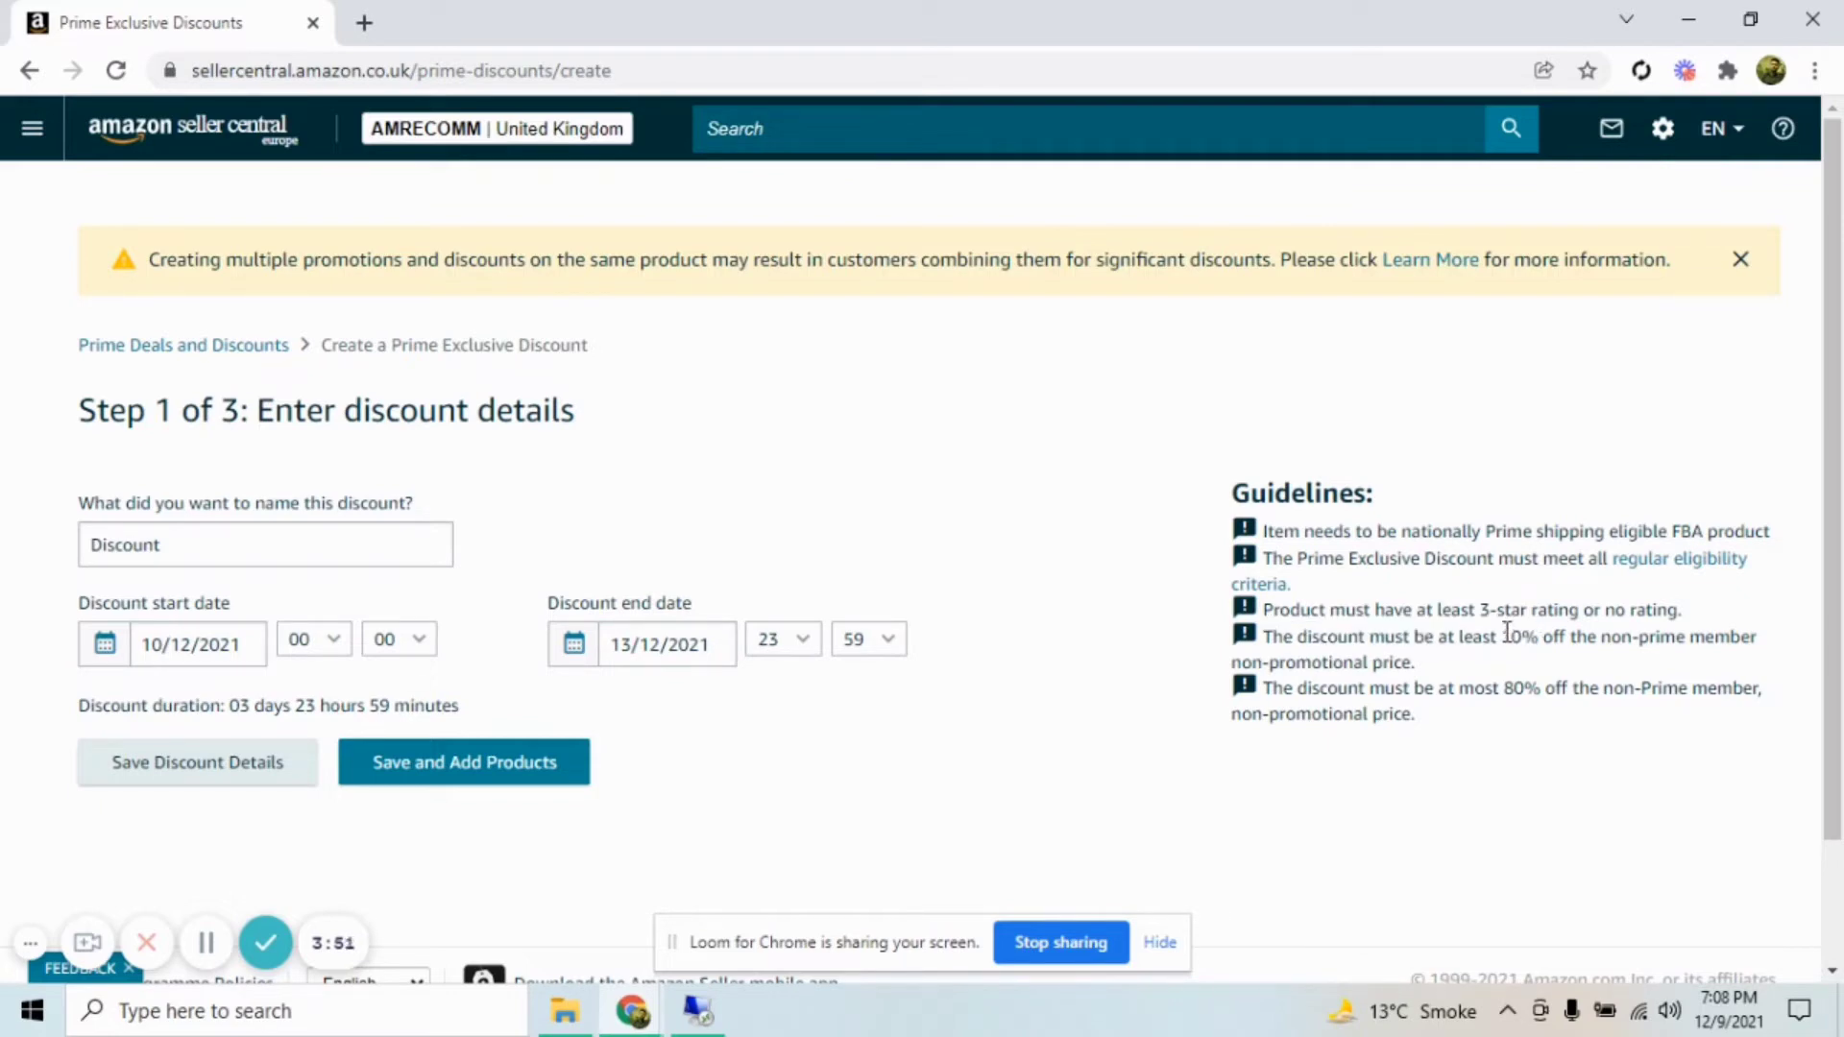
{"action": "left_click_drag", "start_coordinate": [1504, 636], "coordinate": [1539, 636]}
{"action": "left_click", "coordinate": [1521, 636]}
{"action": "left_click_drag", "start_coordinate": [1507, 636], "coordinate": [1545, 637]}
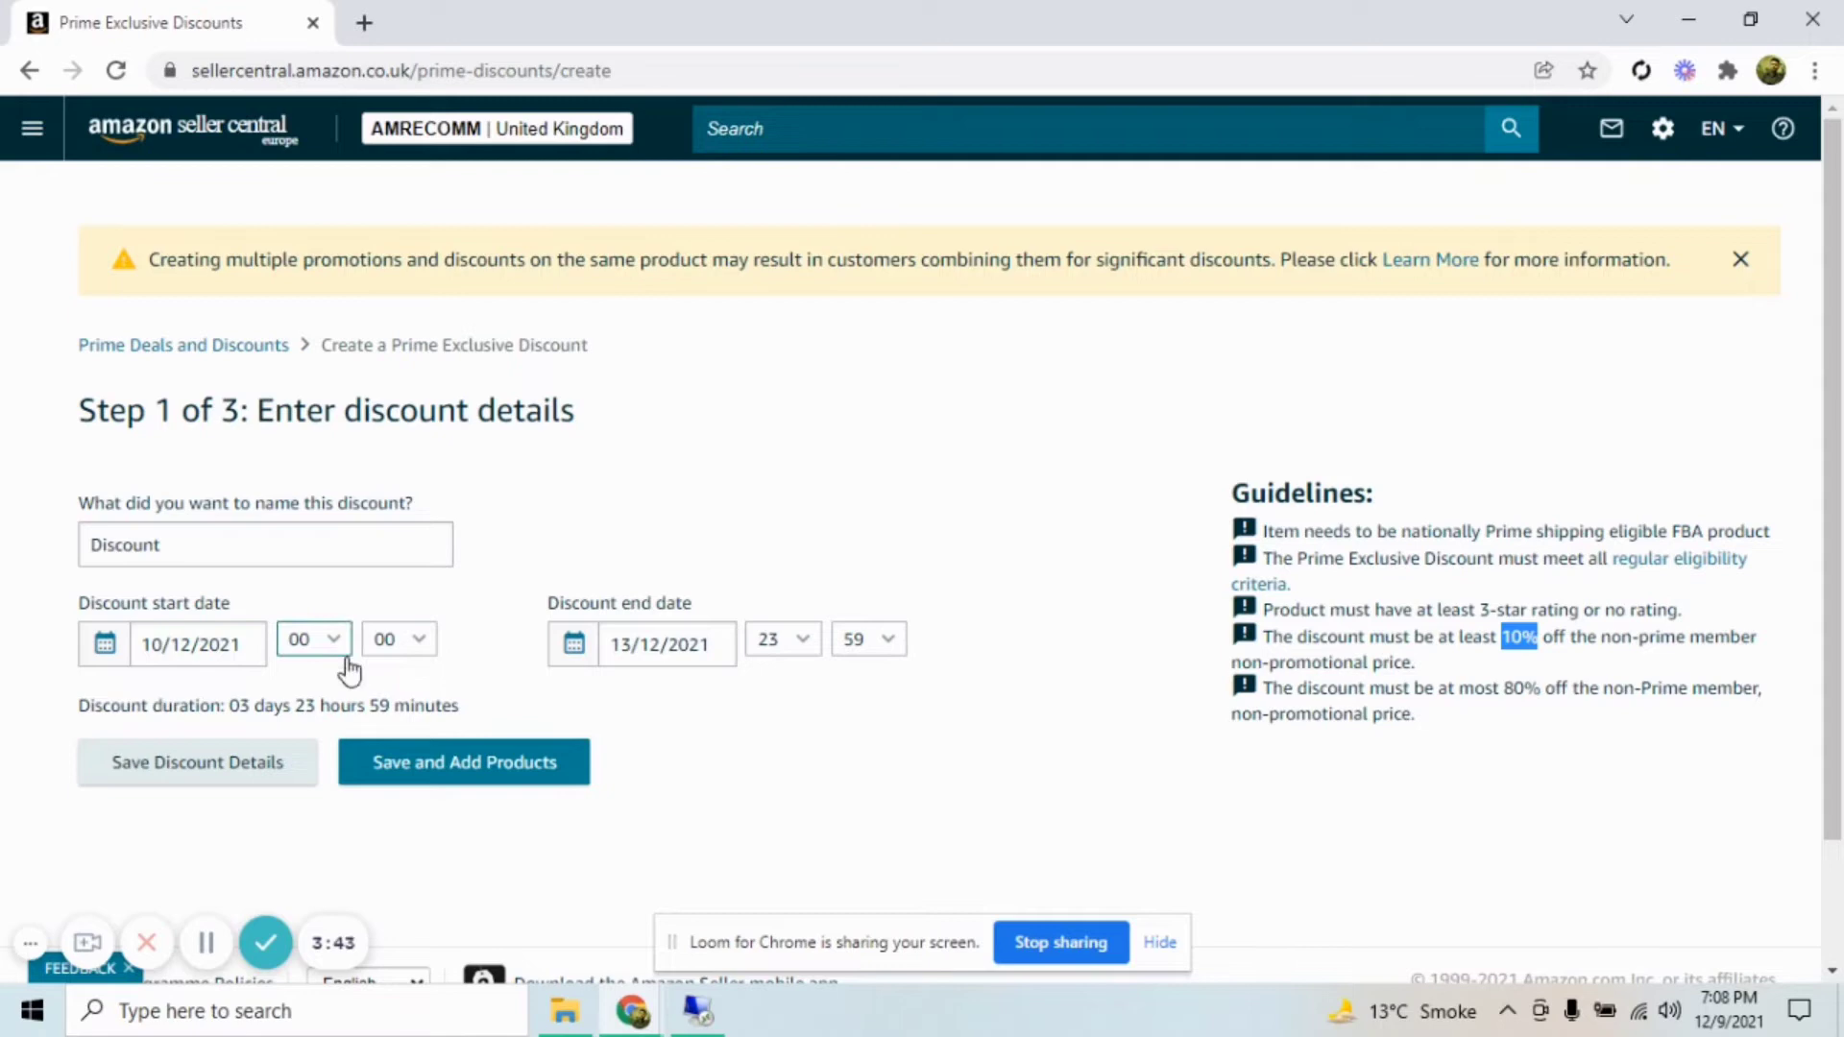
{"action": "left_click", "coordinate": [509, 775]}
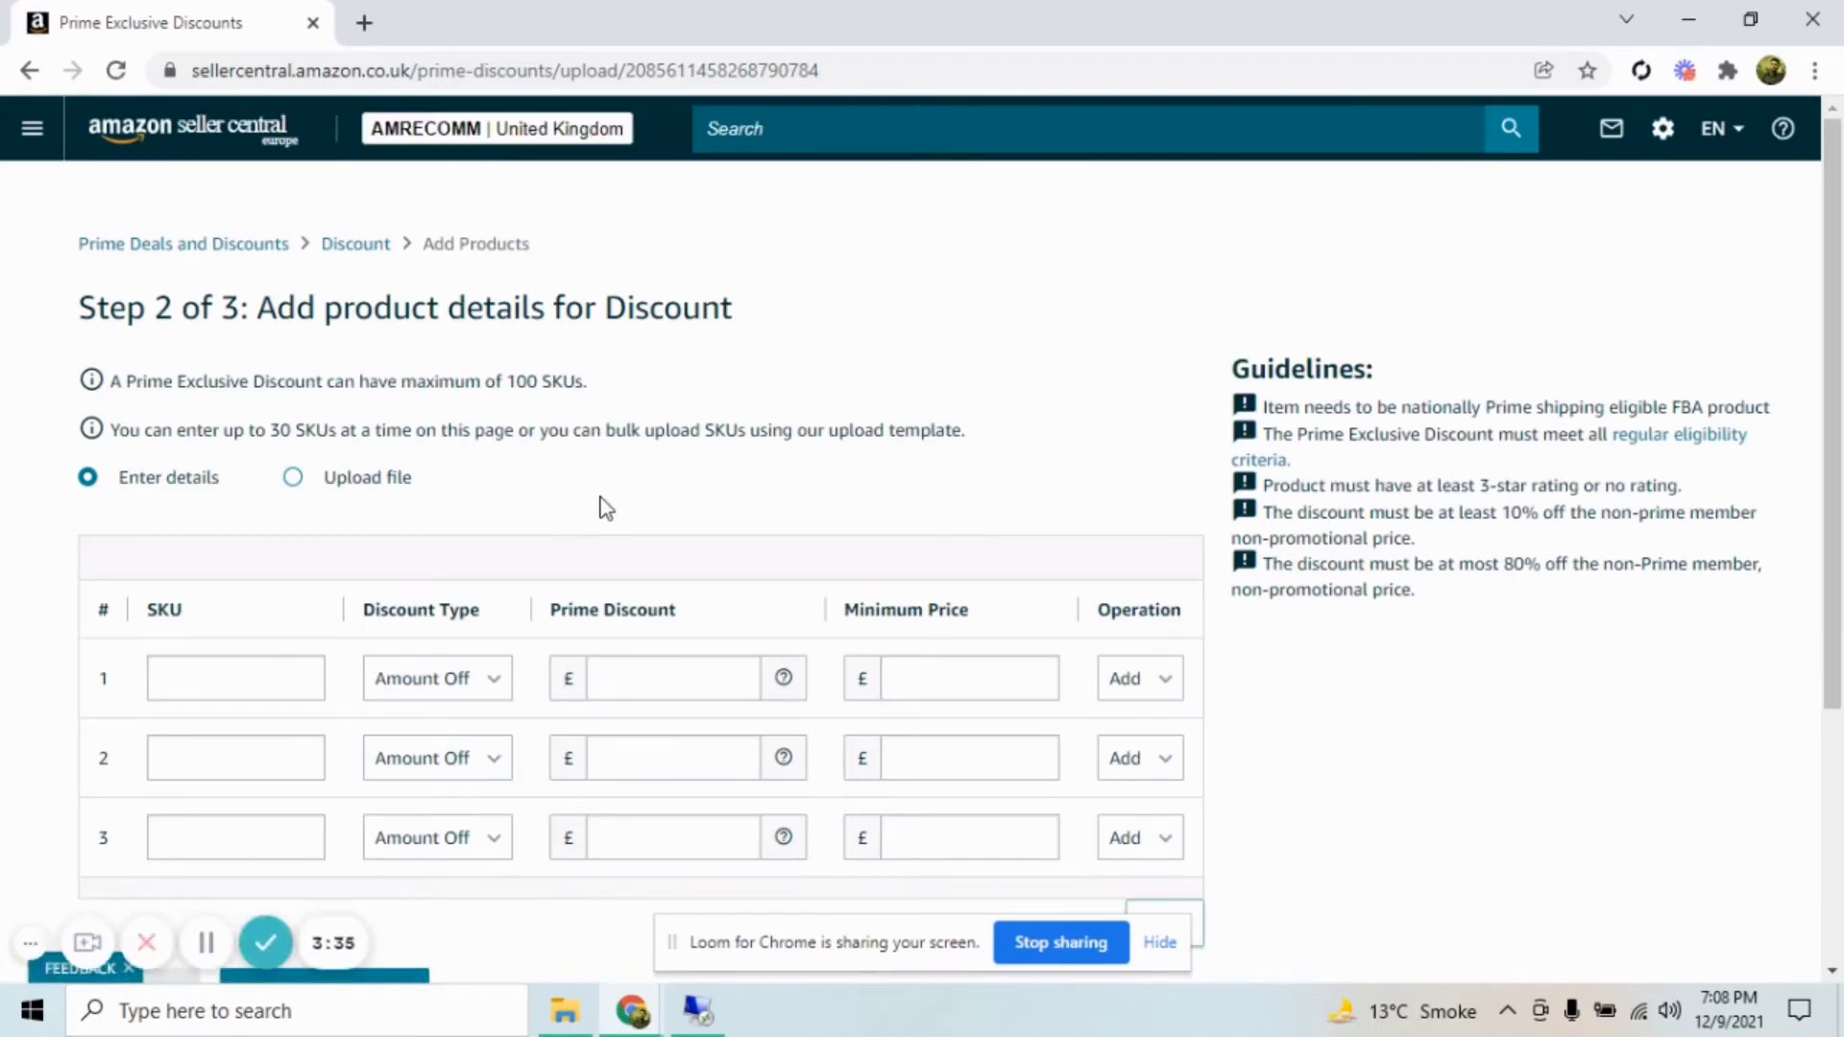
{"action": "scroll", "coordinate": [497, 473], "scroll_direction": "down", "scroll_amount": 1}
Fill in SKU 100 as the first row of the product list.
{"action": "left_click", "coordinate": [273, 540]}
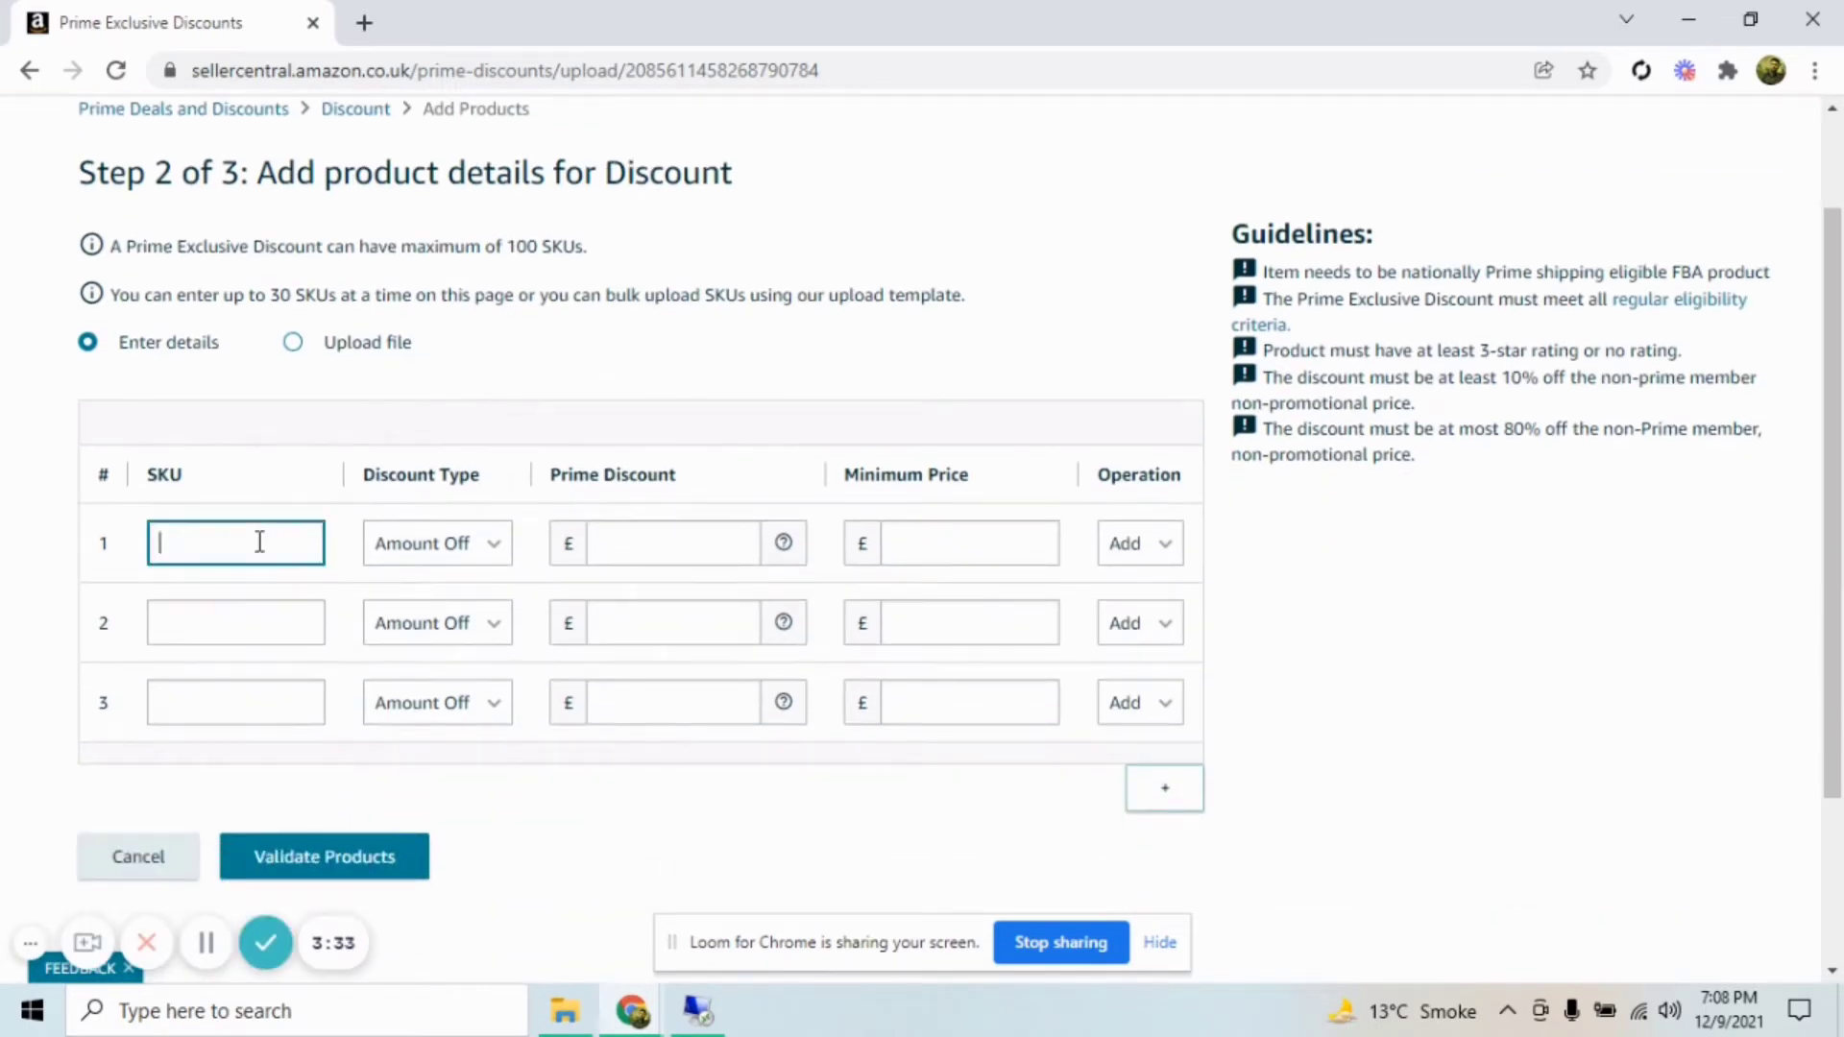
{"action": "left_click", "coordinate": [250, 627]}
{"action": "left_click", "coordinate": [240, 695]}
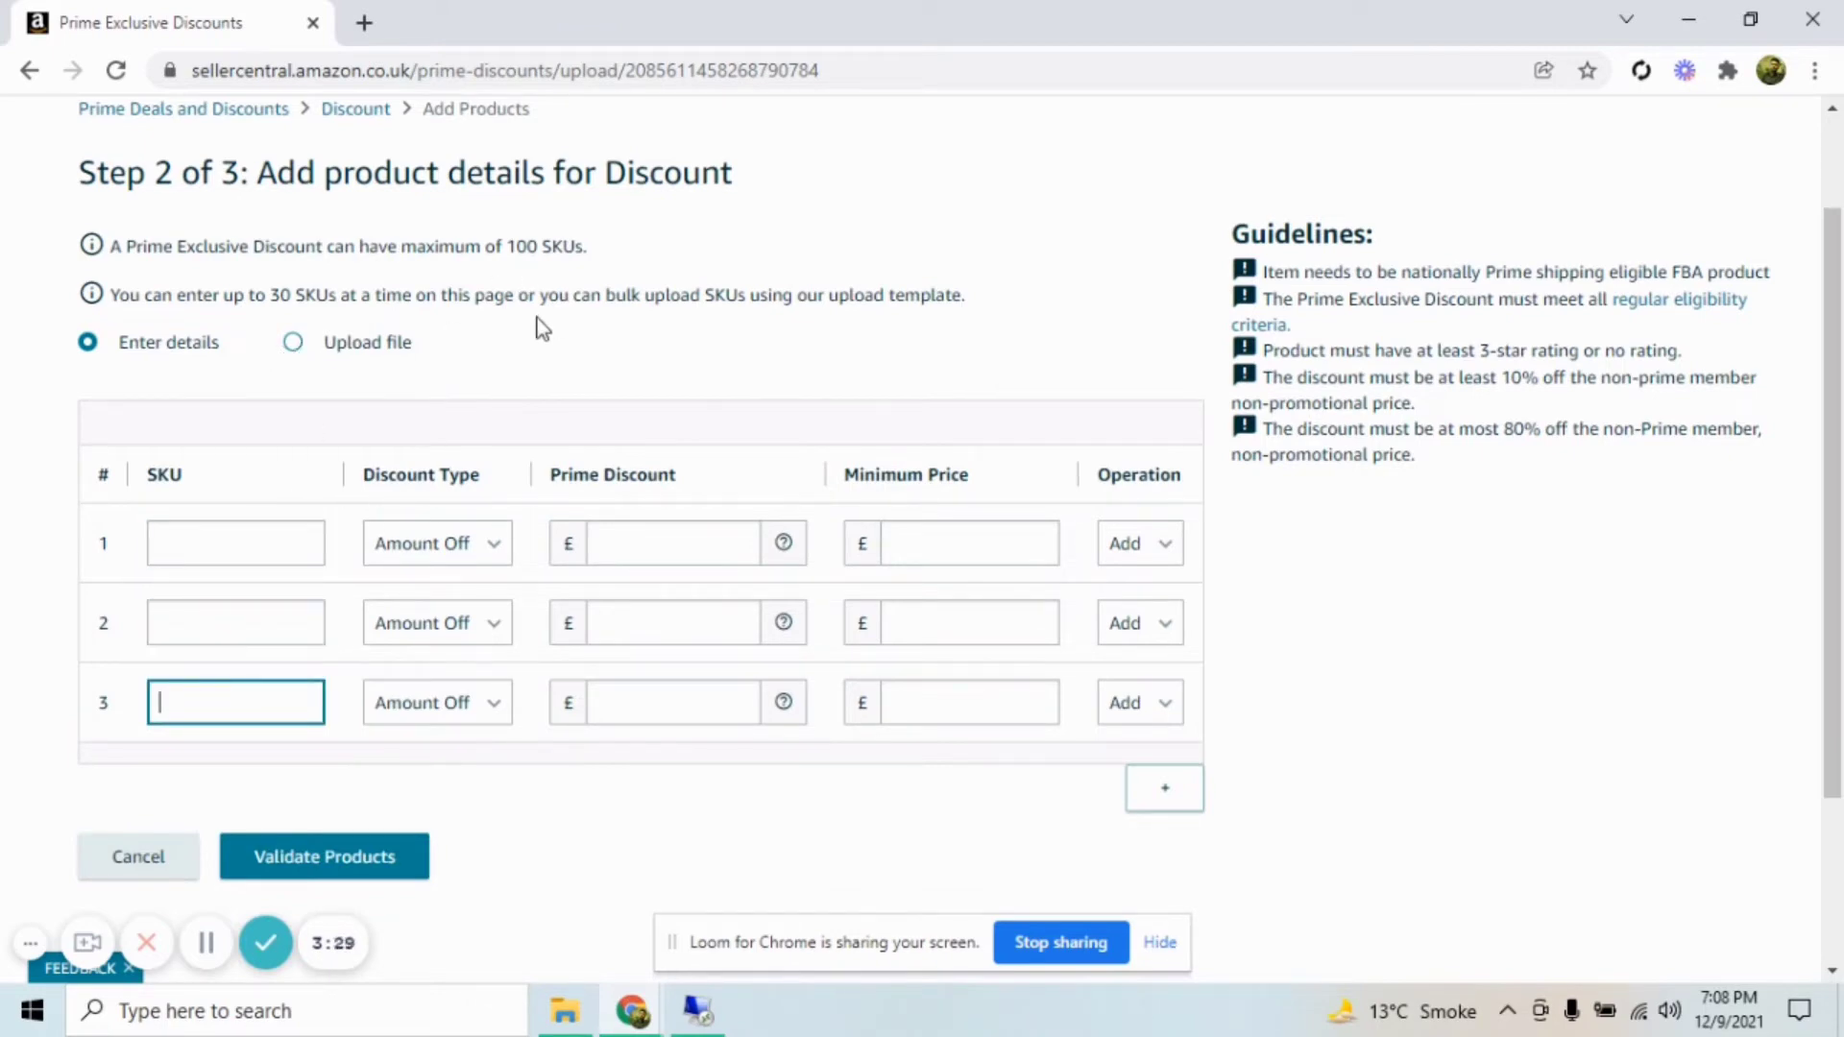
{"action": "scroll", "coordinate": [270, 504], "scroll_direction": "up", "scroll_amount": 1}
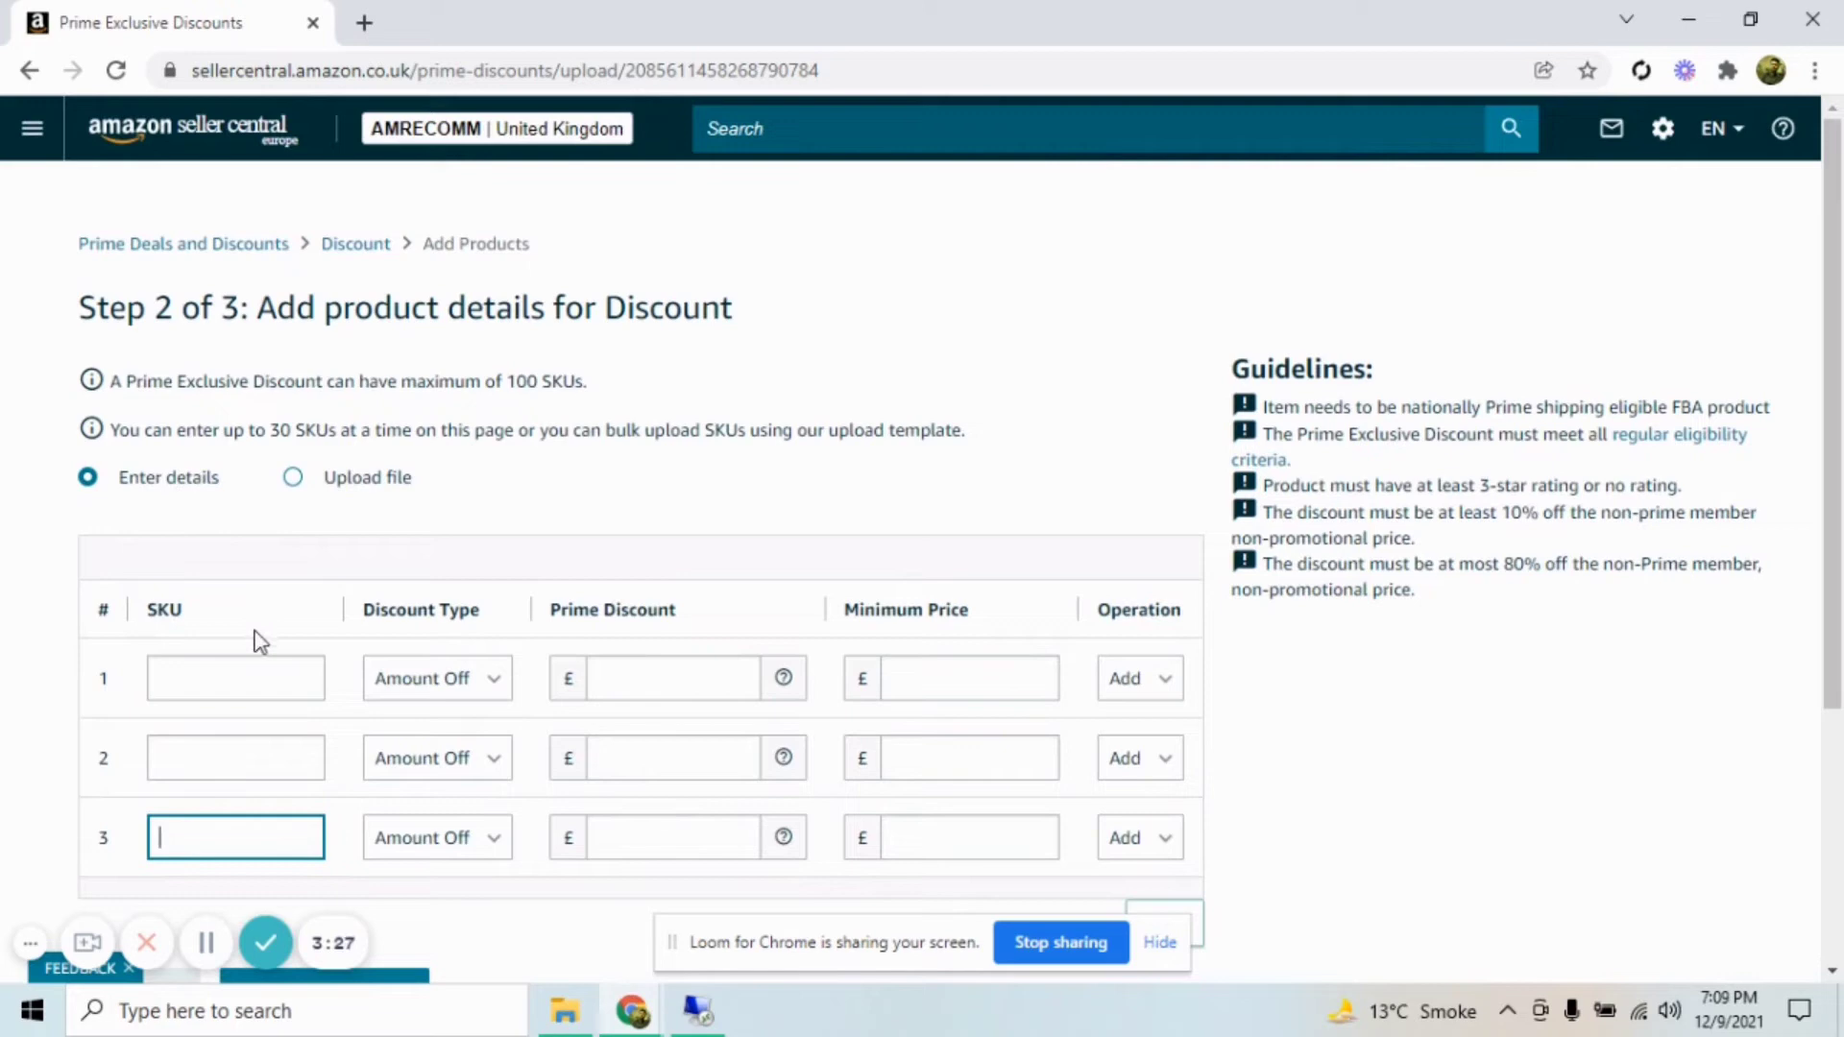
{"action": "scroll", "coordinate": [279, 568], "scroll_direction": "down", "scroll_amount": 1}
{"action": "left_click", "coordinate": [232, 537]}
{"action": "left_click", "coordinate": [220, 620]}
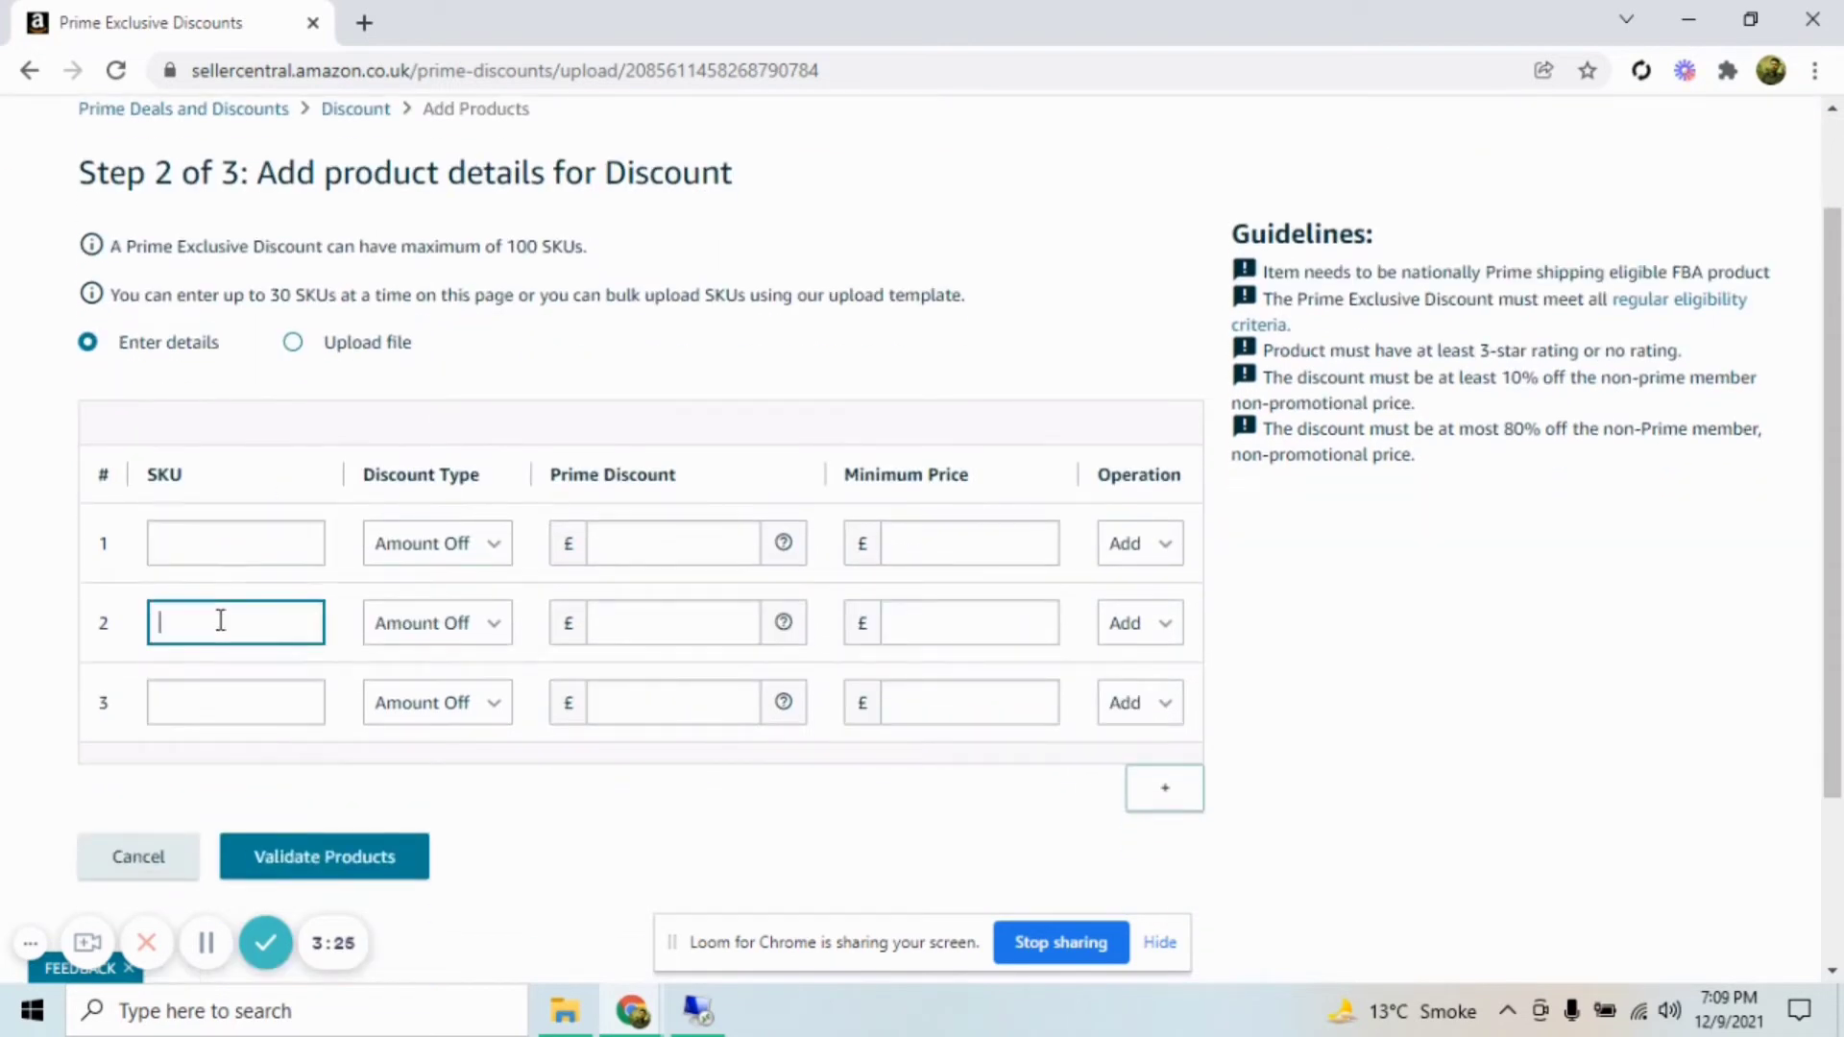
{"action": "left_click", "coordinate": [219, 683]}
{"action": "left_click", "coordinate": [214, 548]}
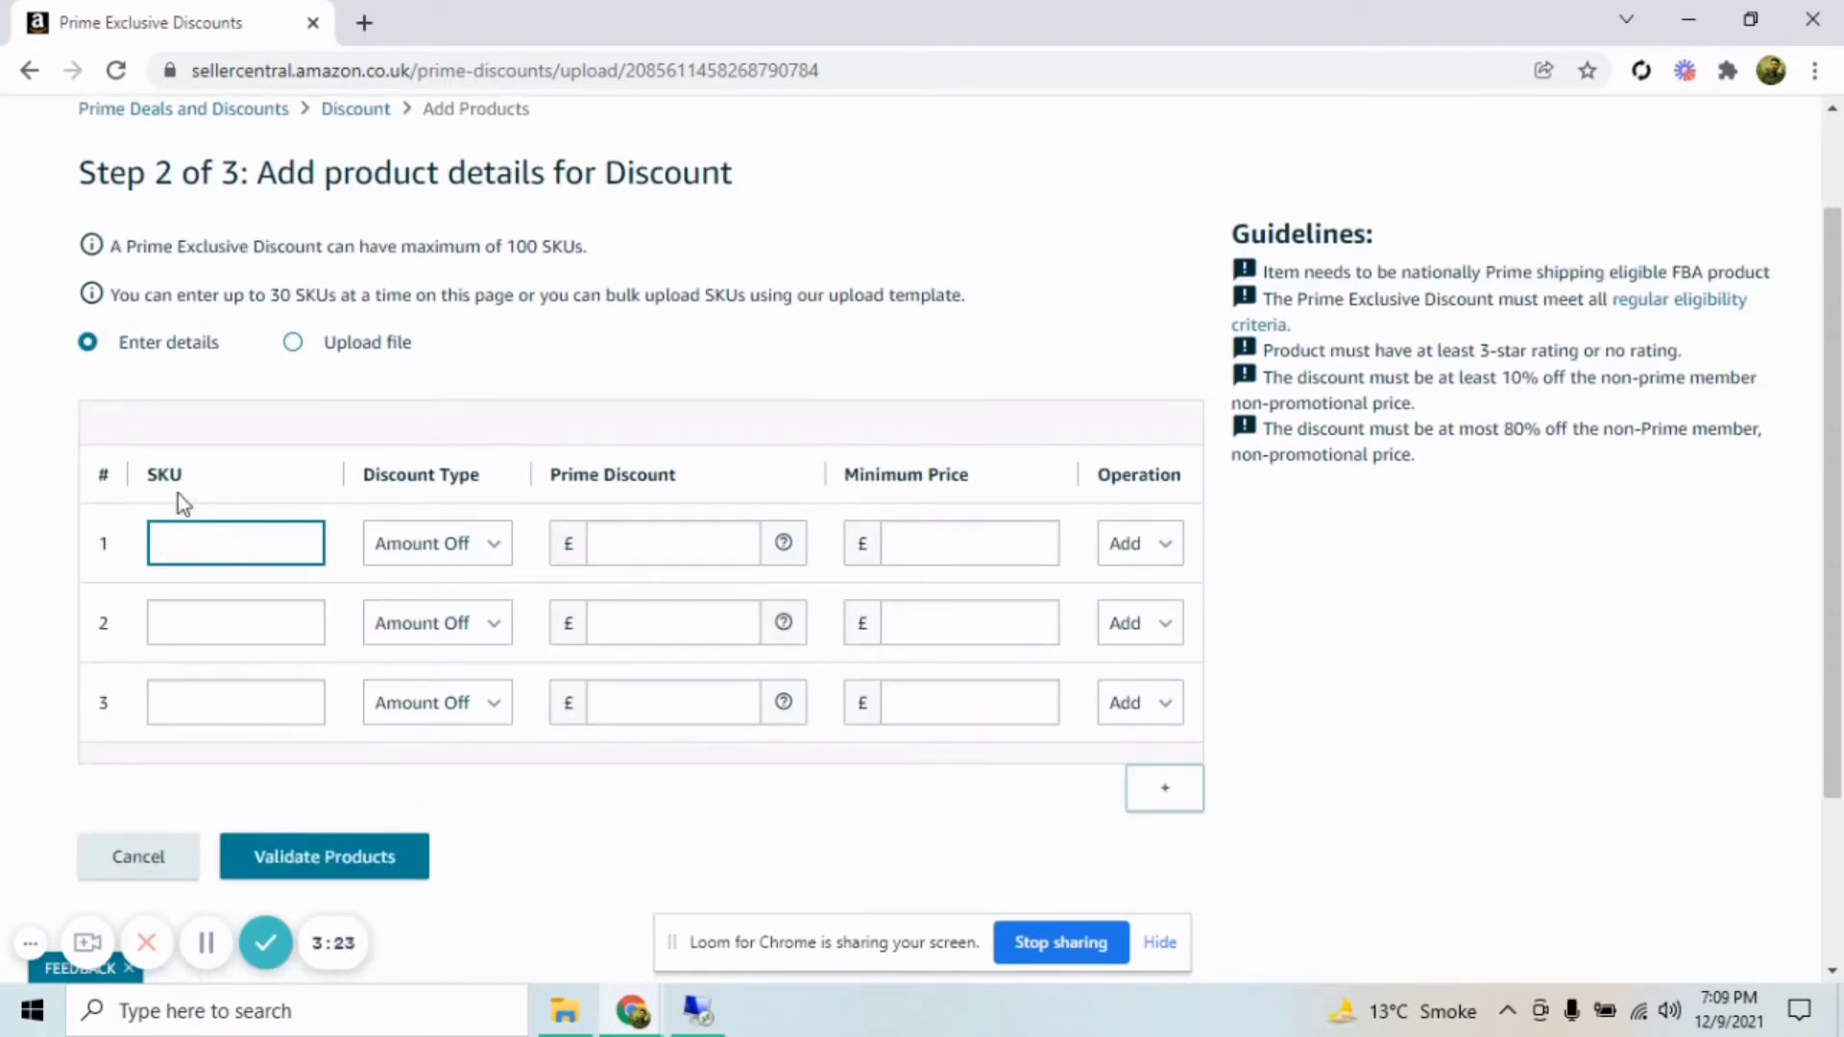
{"action": "double_click", "coordinate": [158, 476]}
{"action": "left_click", "coordinate": [197, 548]}
{"action": "type", "text": "100"}
{"action": "left_click", "coordinate": [452, 550]}
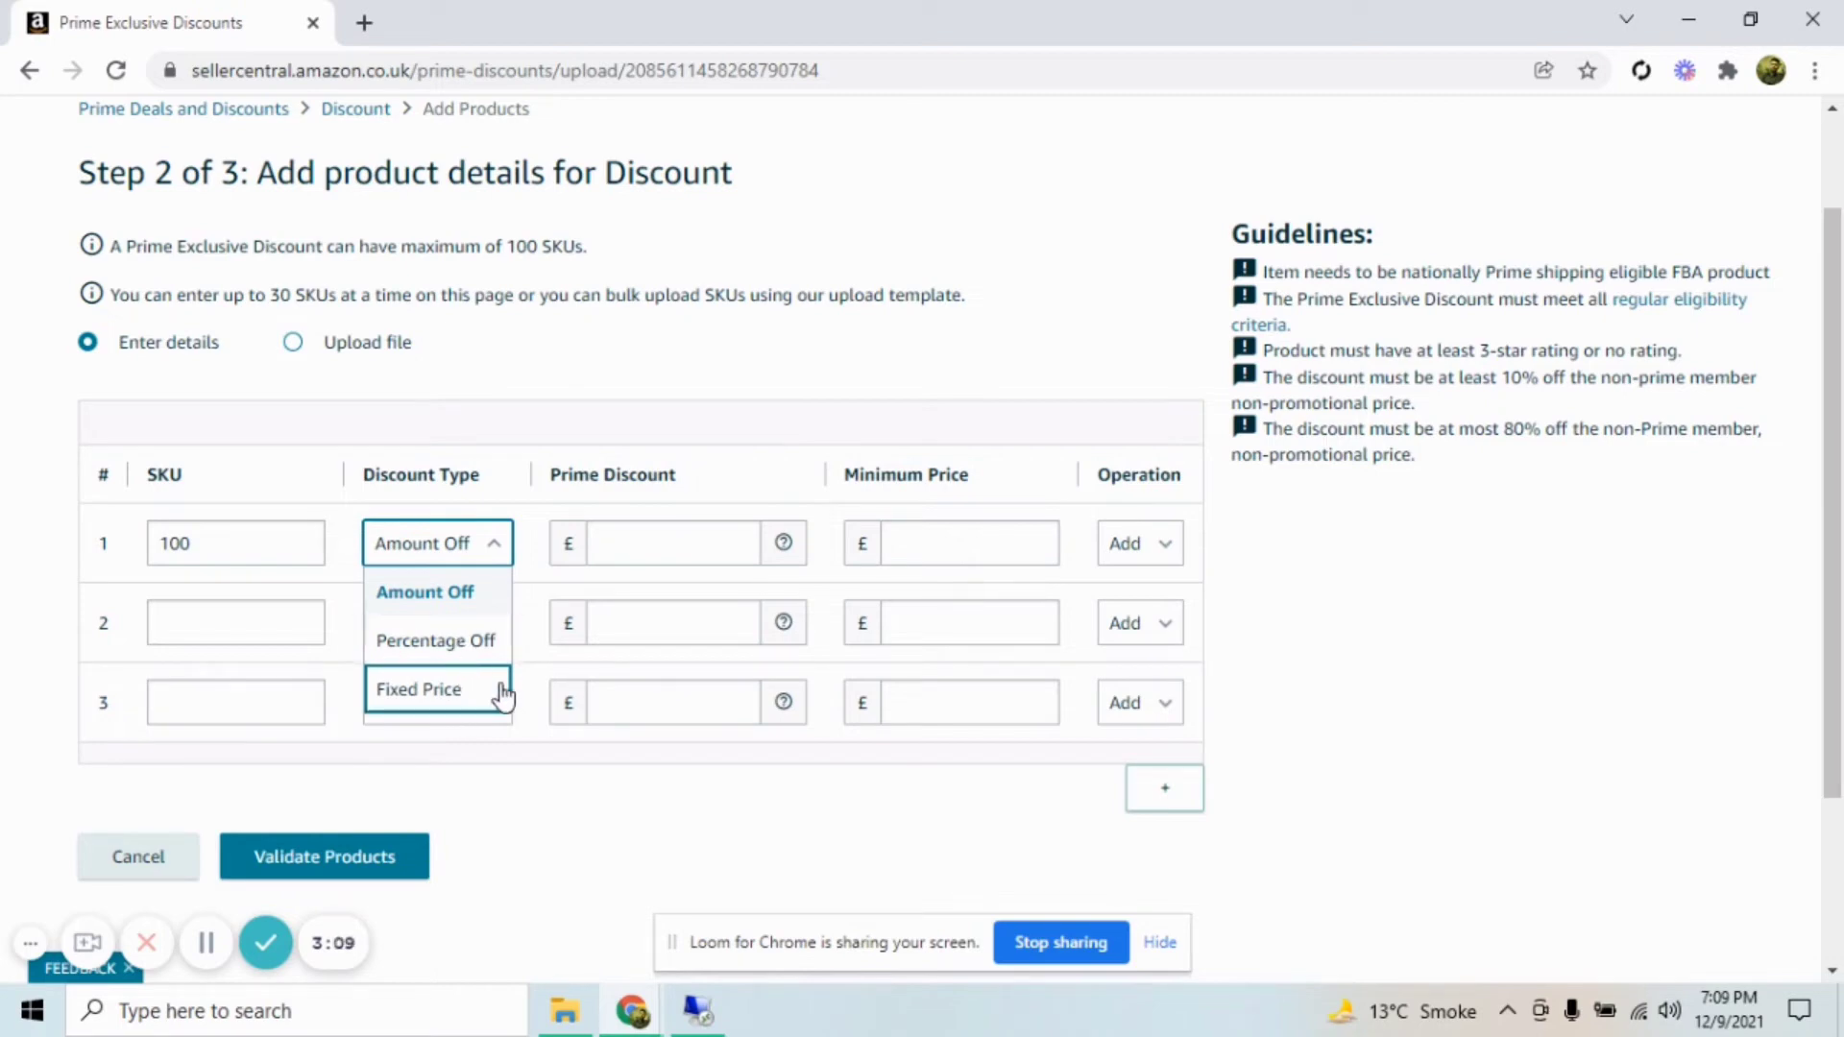
Switch SKU 100's discount type to Percentage Off with a 10% Prime discount.
{"action": "left_click_drag", "start_coordinate": [1541, 378], "coordinate": [1507, 379]}
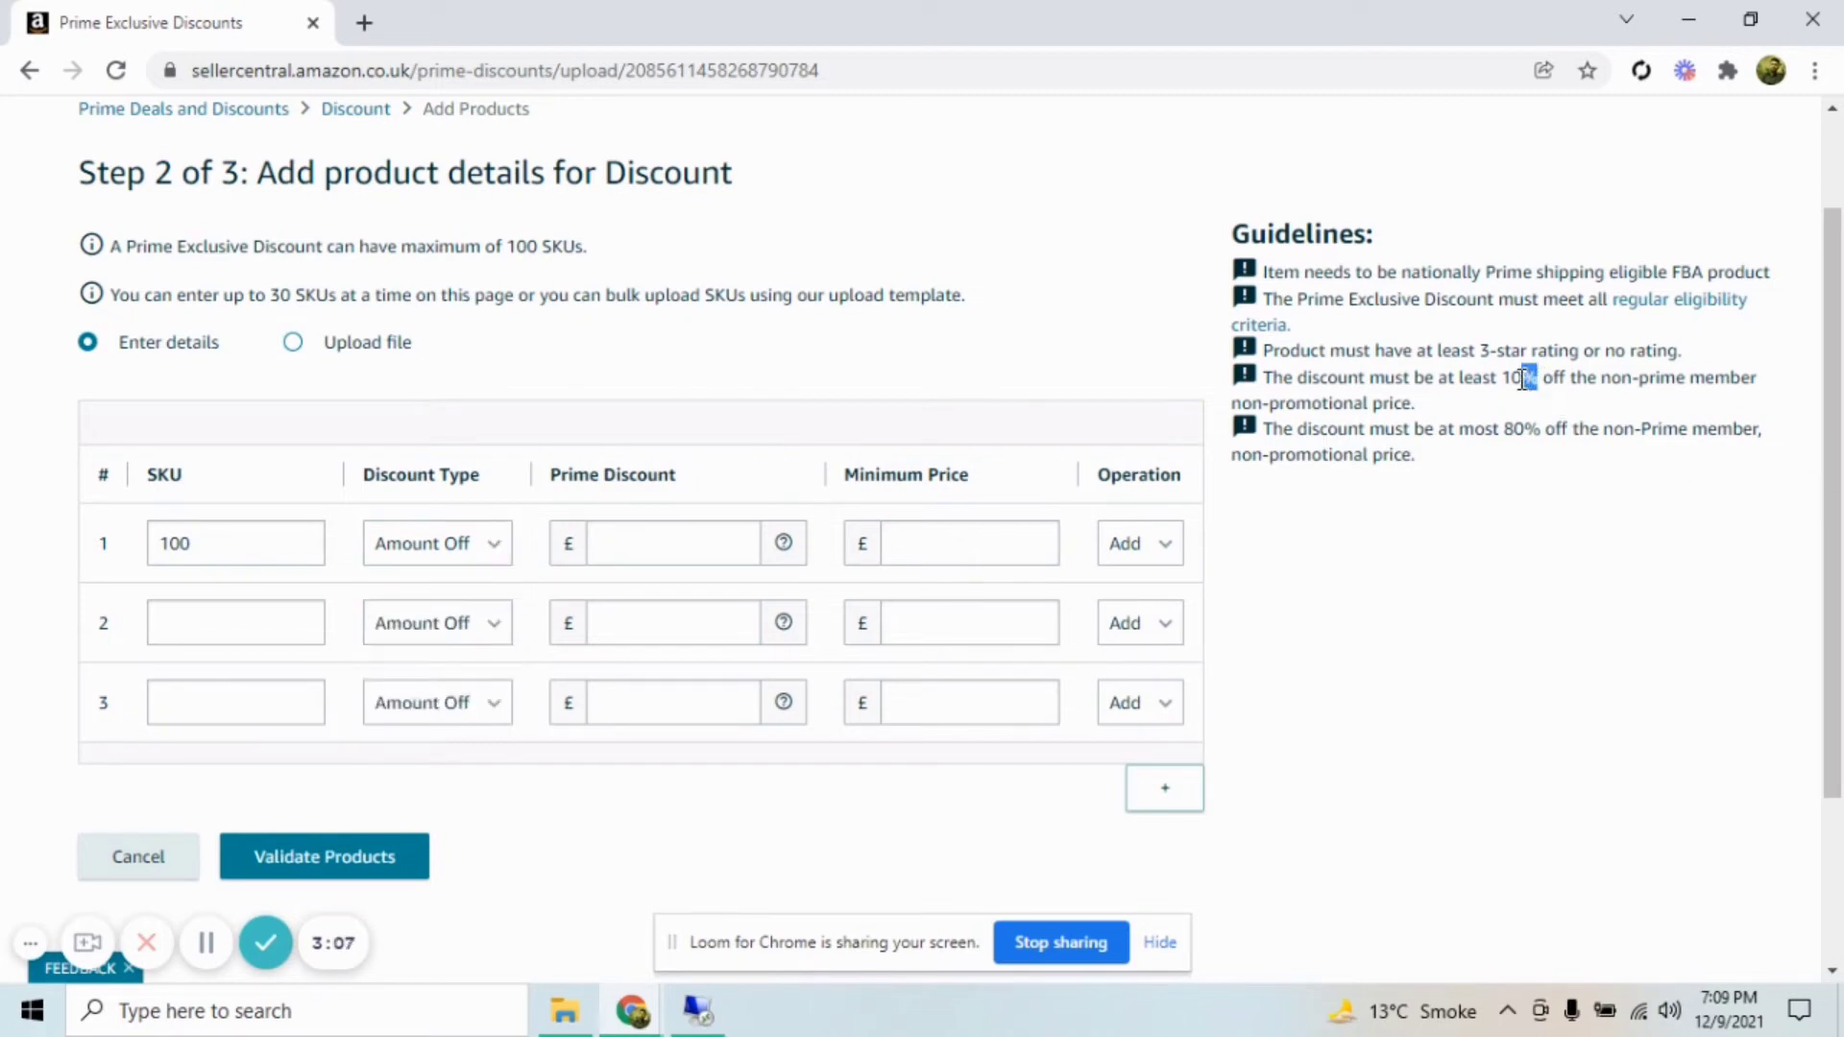
{"action": "left_click", "coordinate": [462, 544]}
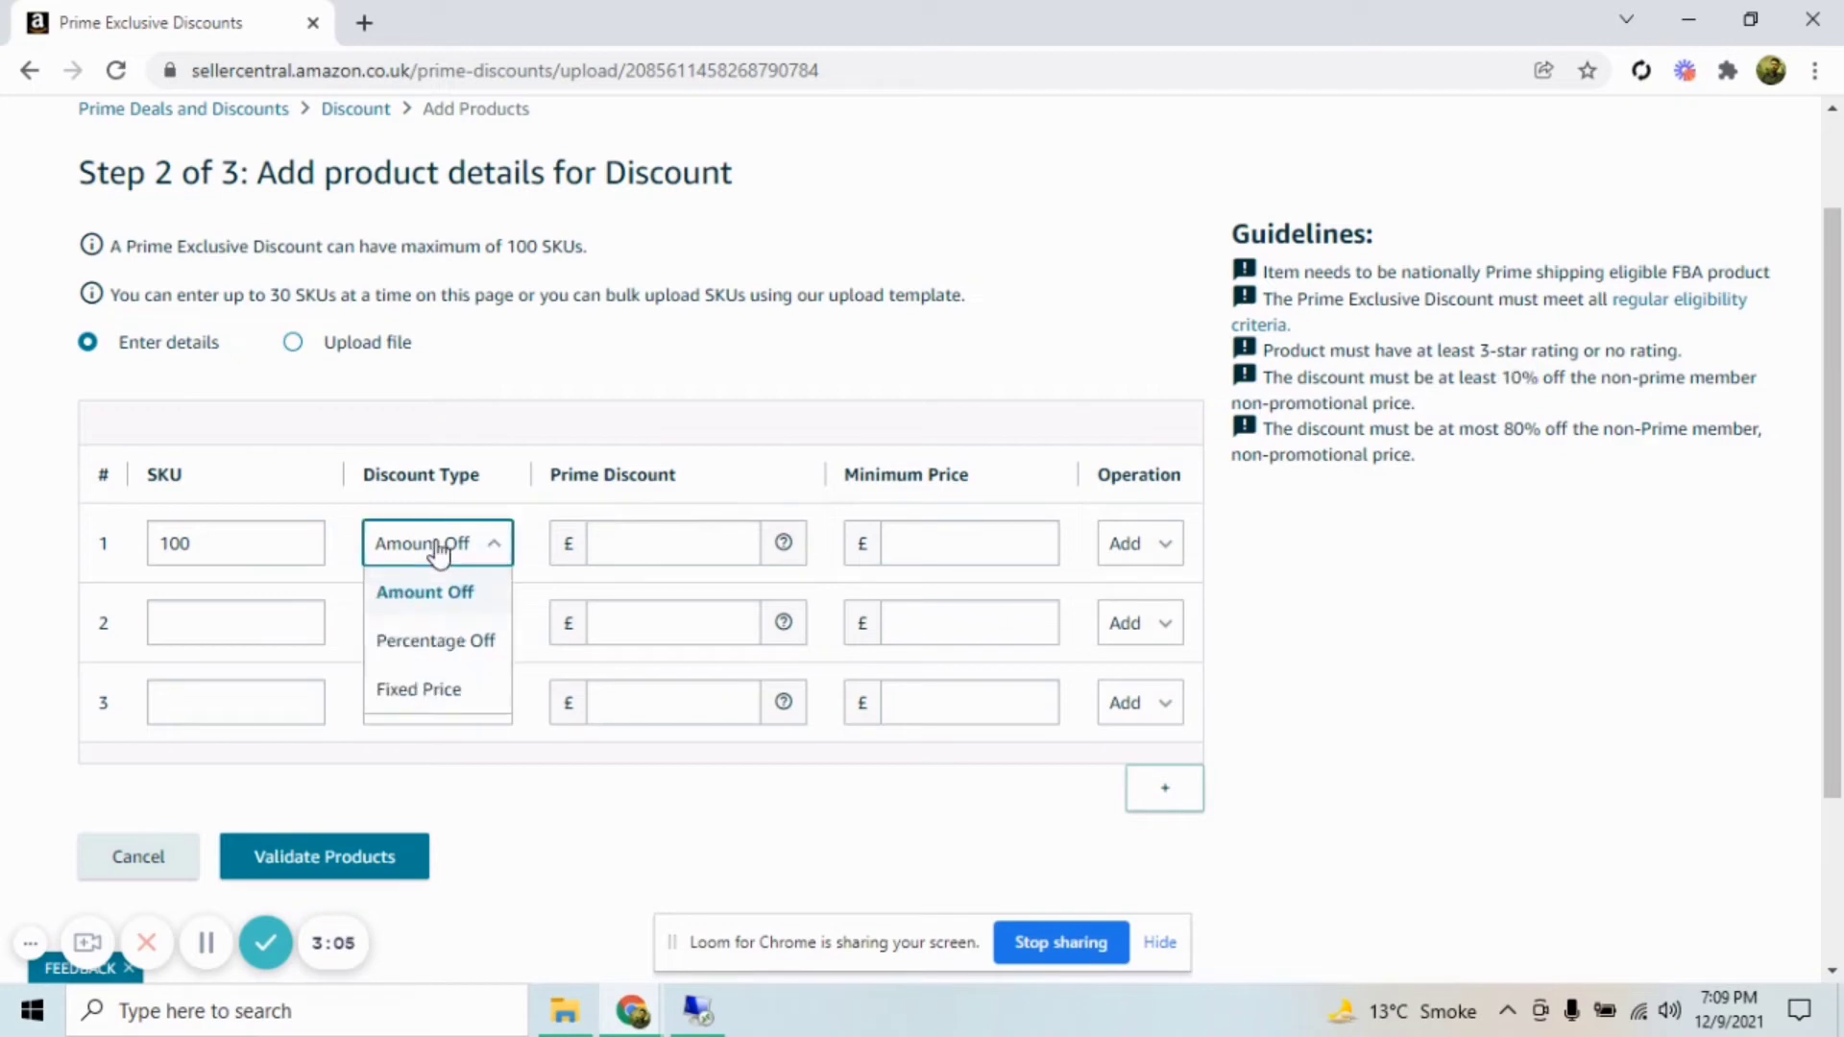
{"action": "left_click", "coordinate": [440, 641]}
{"action": "left_click", "coordinate": [648, 539]}
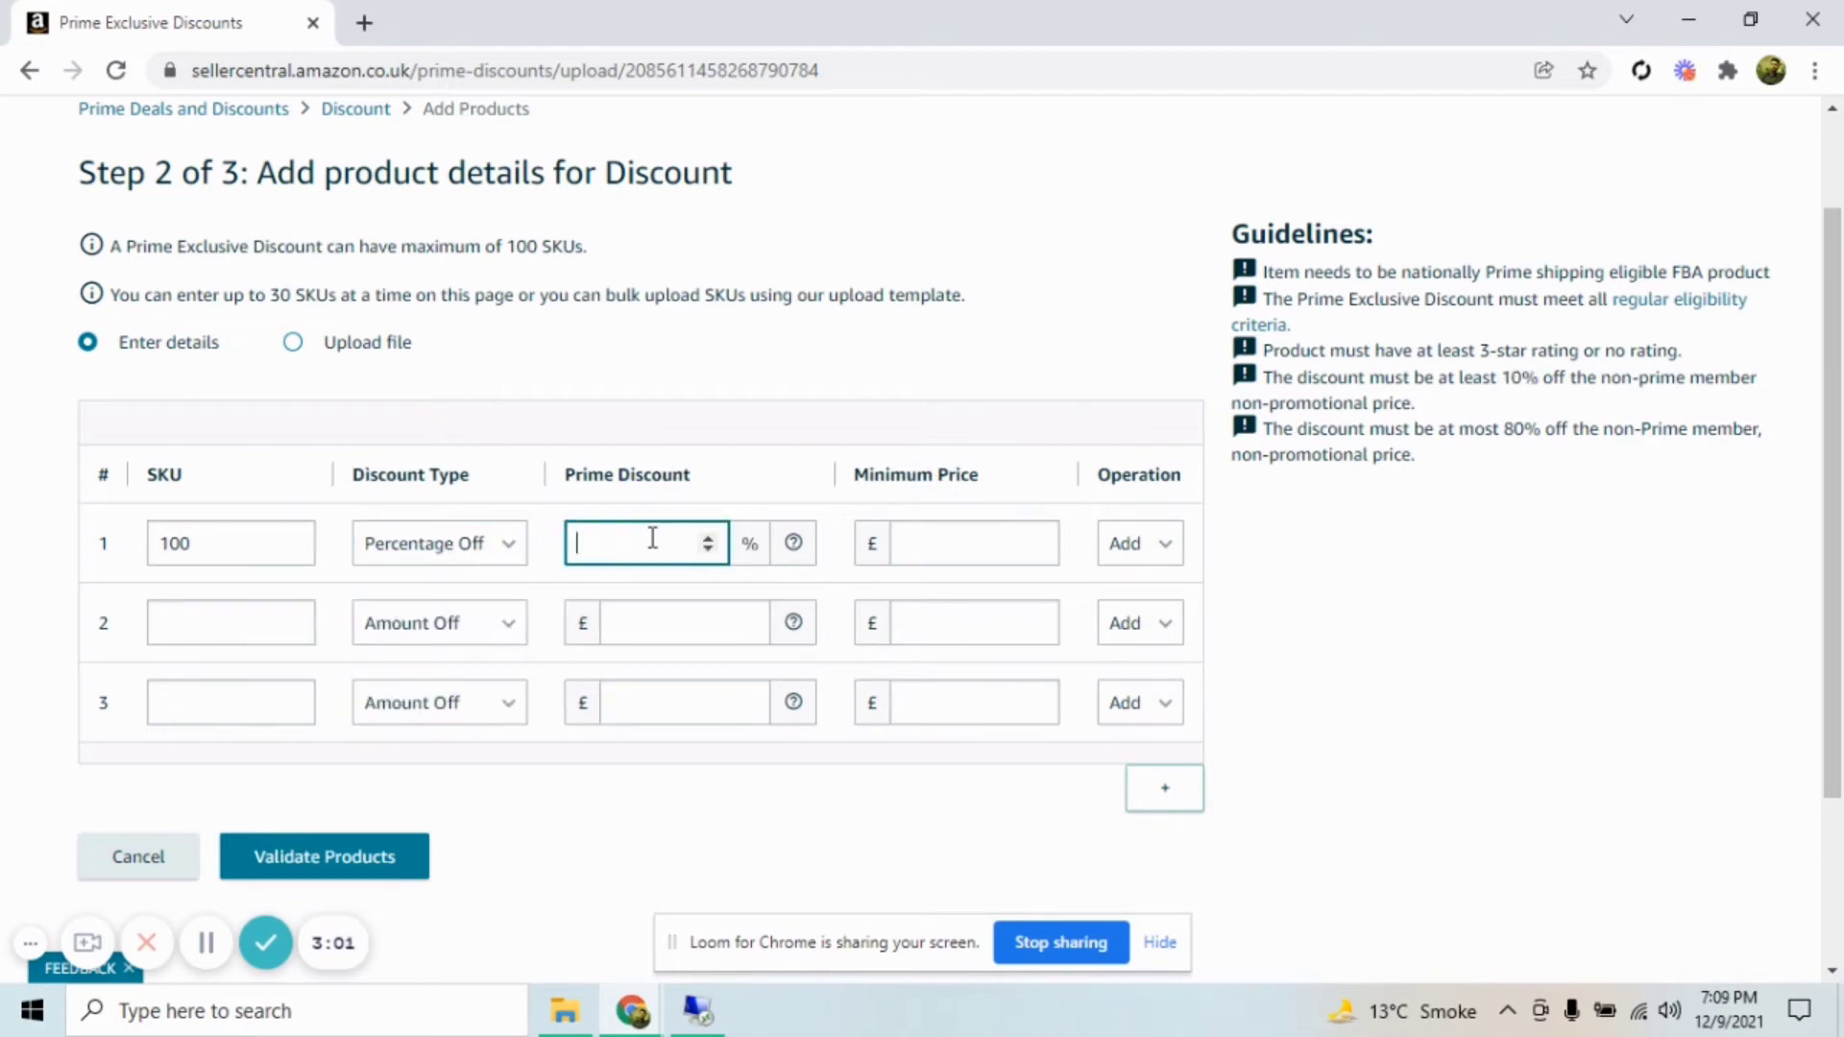
{"action": "type", "text": "10"}
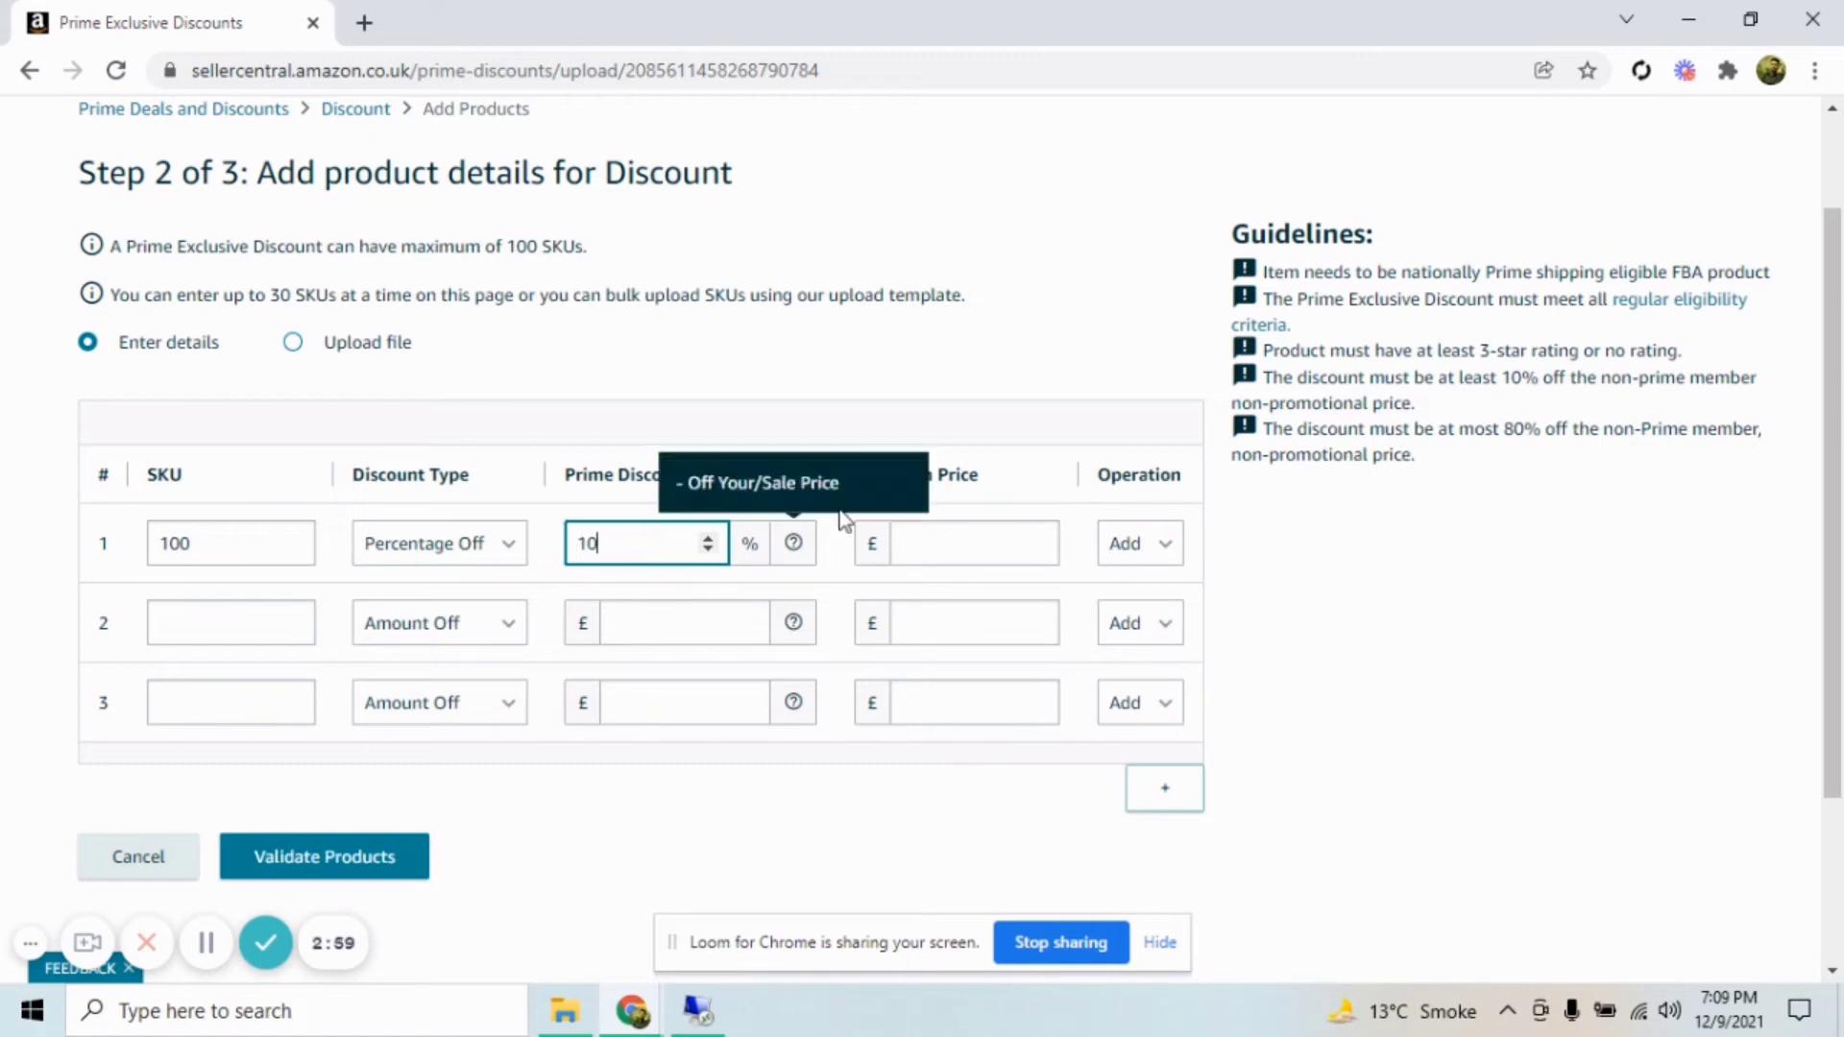
Enter a £5.39 minimum price for SKU 100.
{"action": "left_click", "coordinate": [963, 543]}
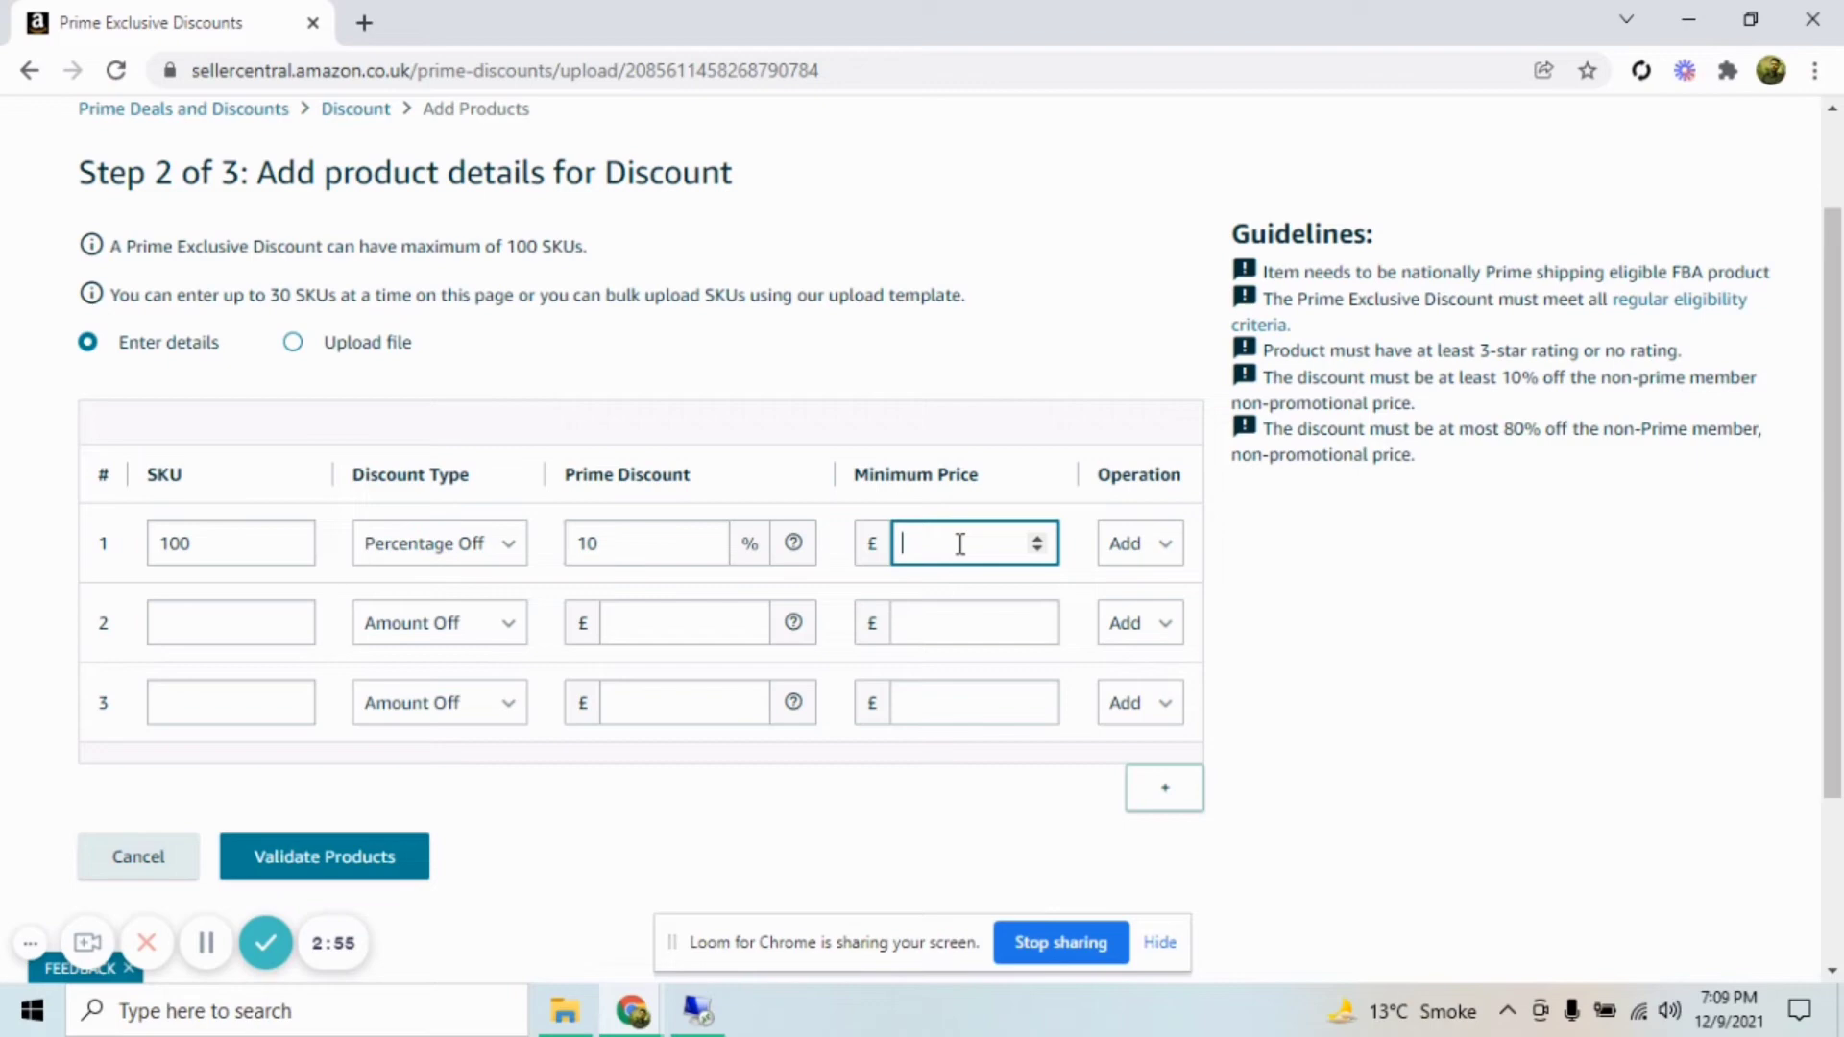
{"action": "left_click", "coordinate": [646, 541]}
{"action": "left_click", "coordinate": [909, 549]}
{"action": "left_click", "coordinate": [645, 550]}
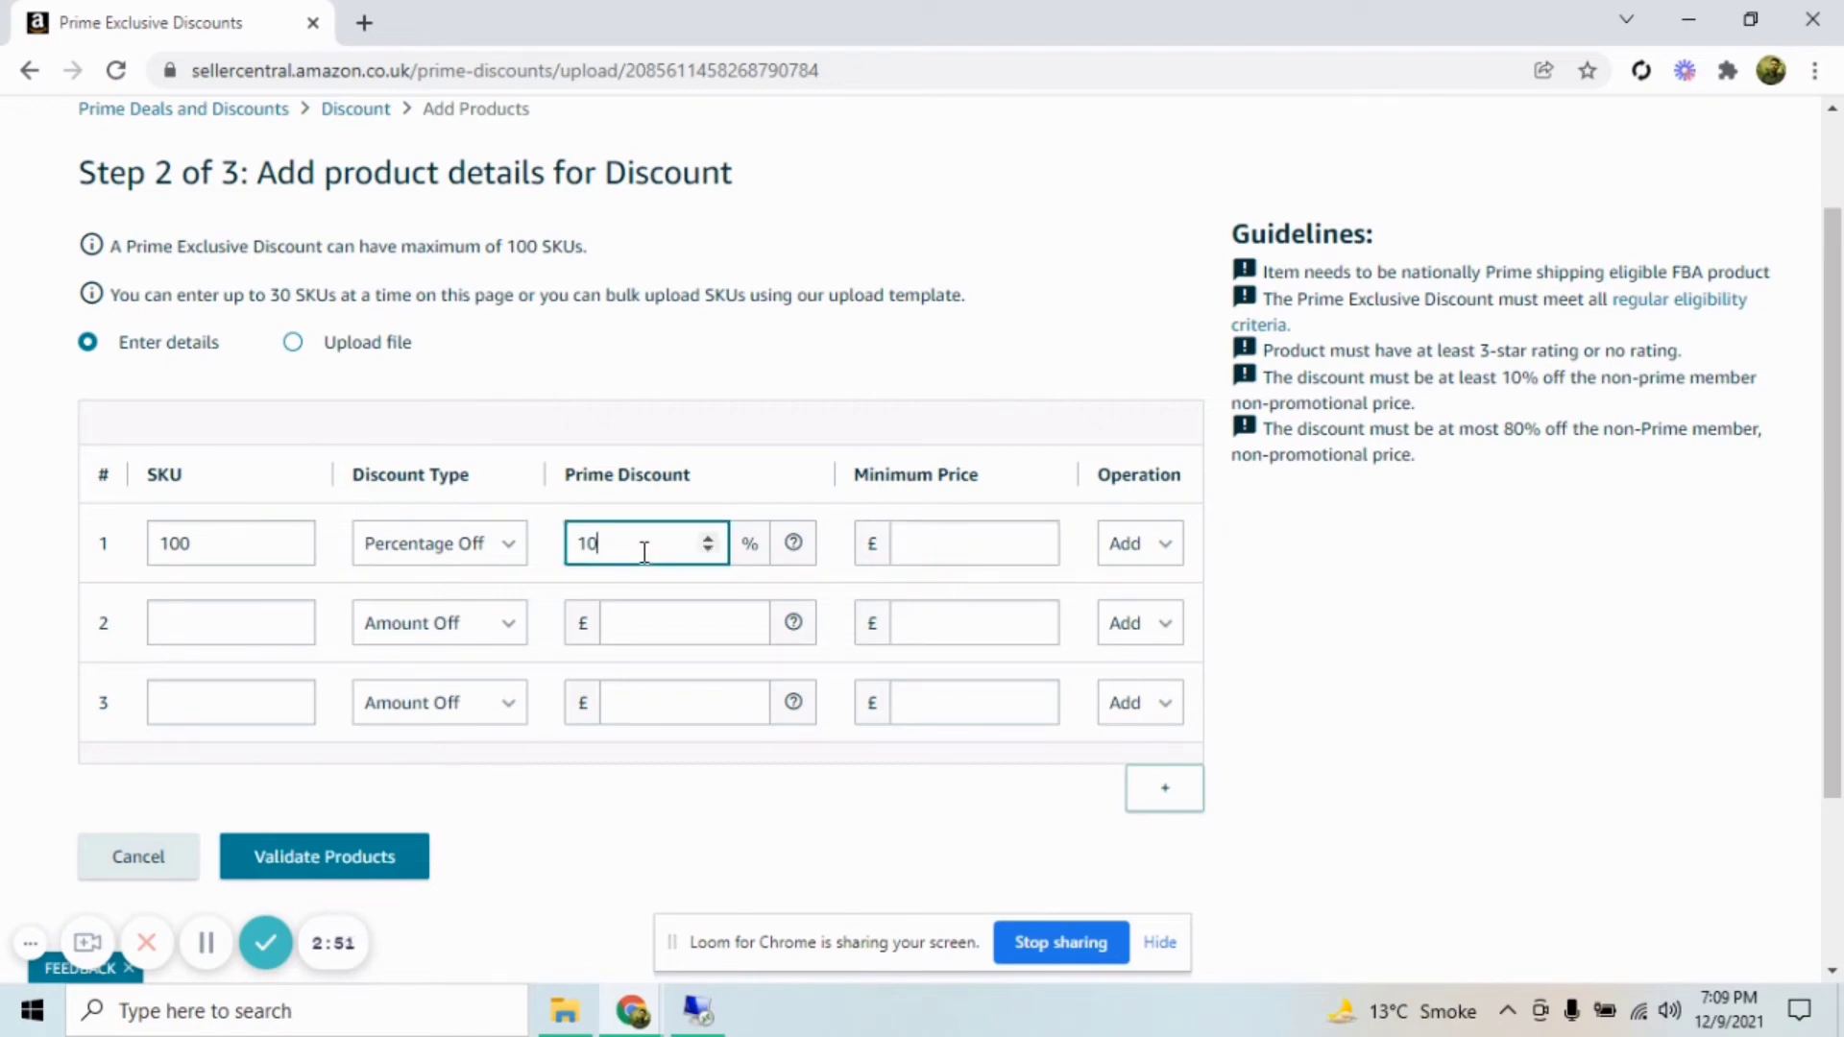
{"action": "left_click", "coordinate": [918, 543]}
{"action": "left_click", "coordinate": [917, 543]}
{"action": "type", "text": "5"}
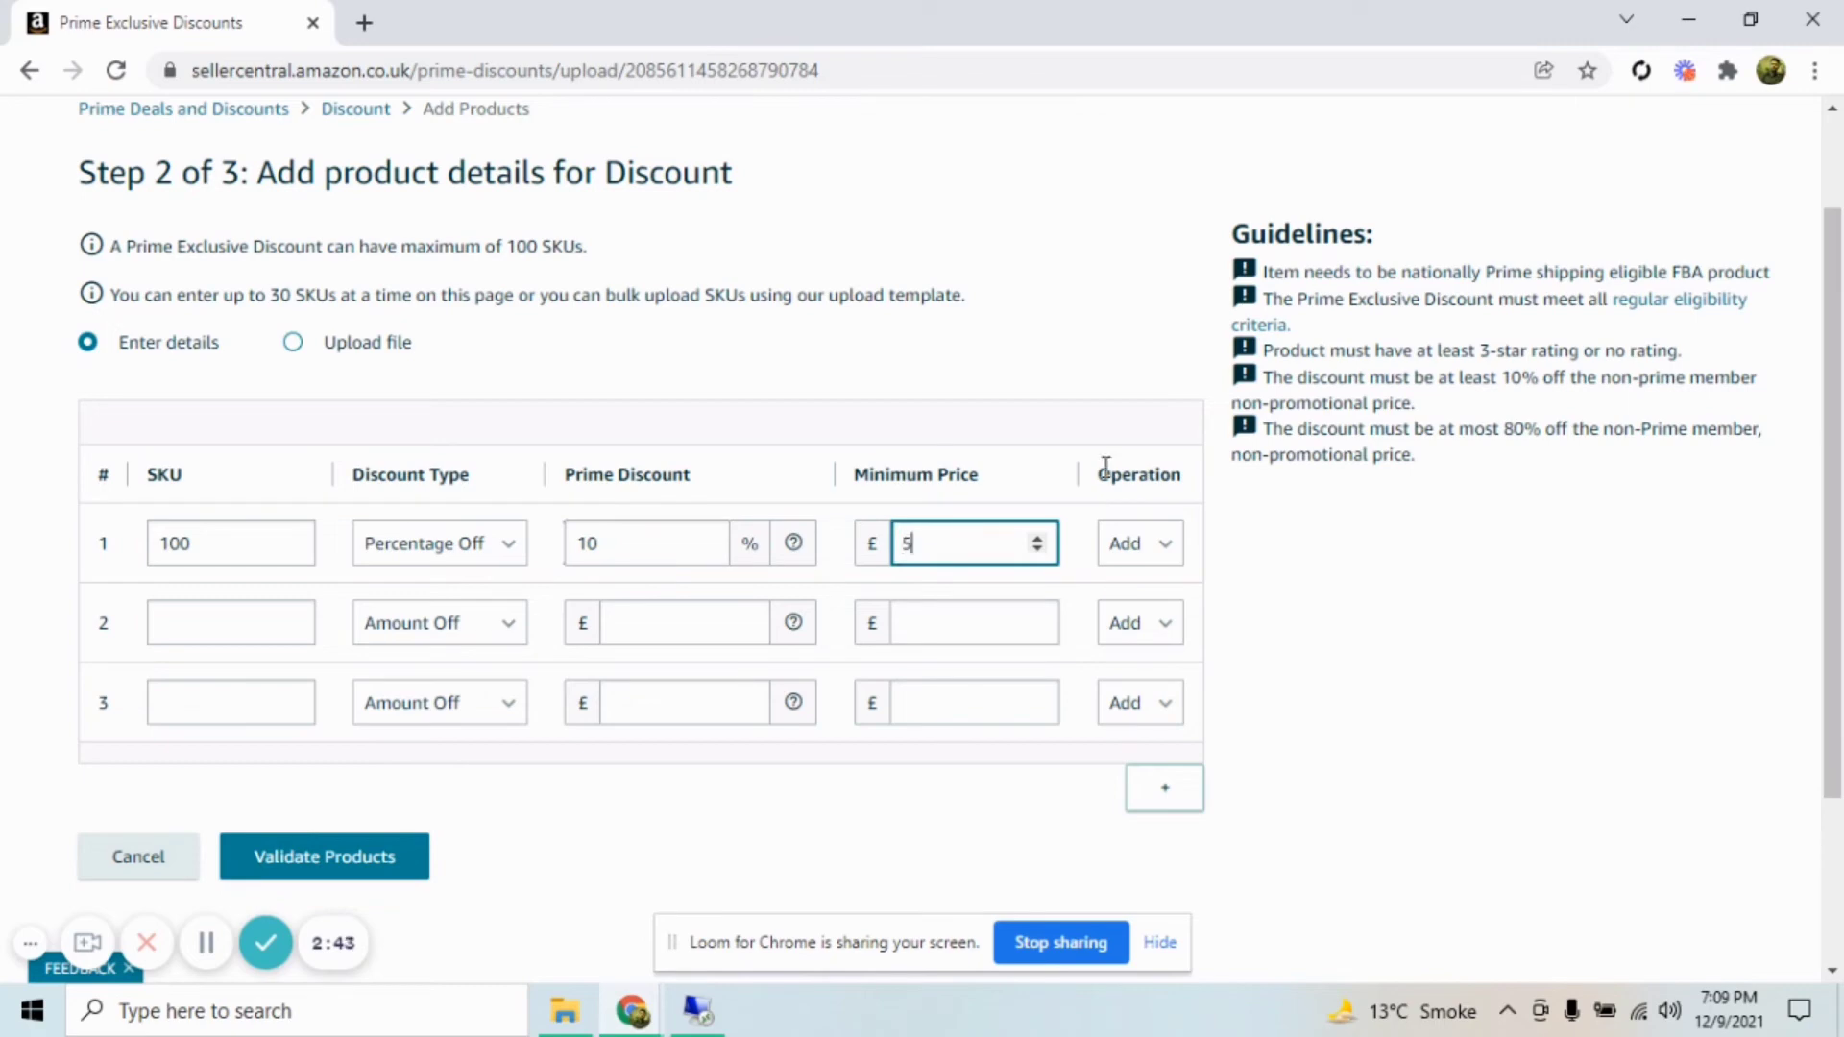
{"action": "type", "text": ".39"}
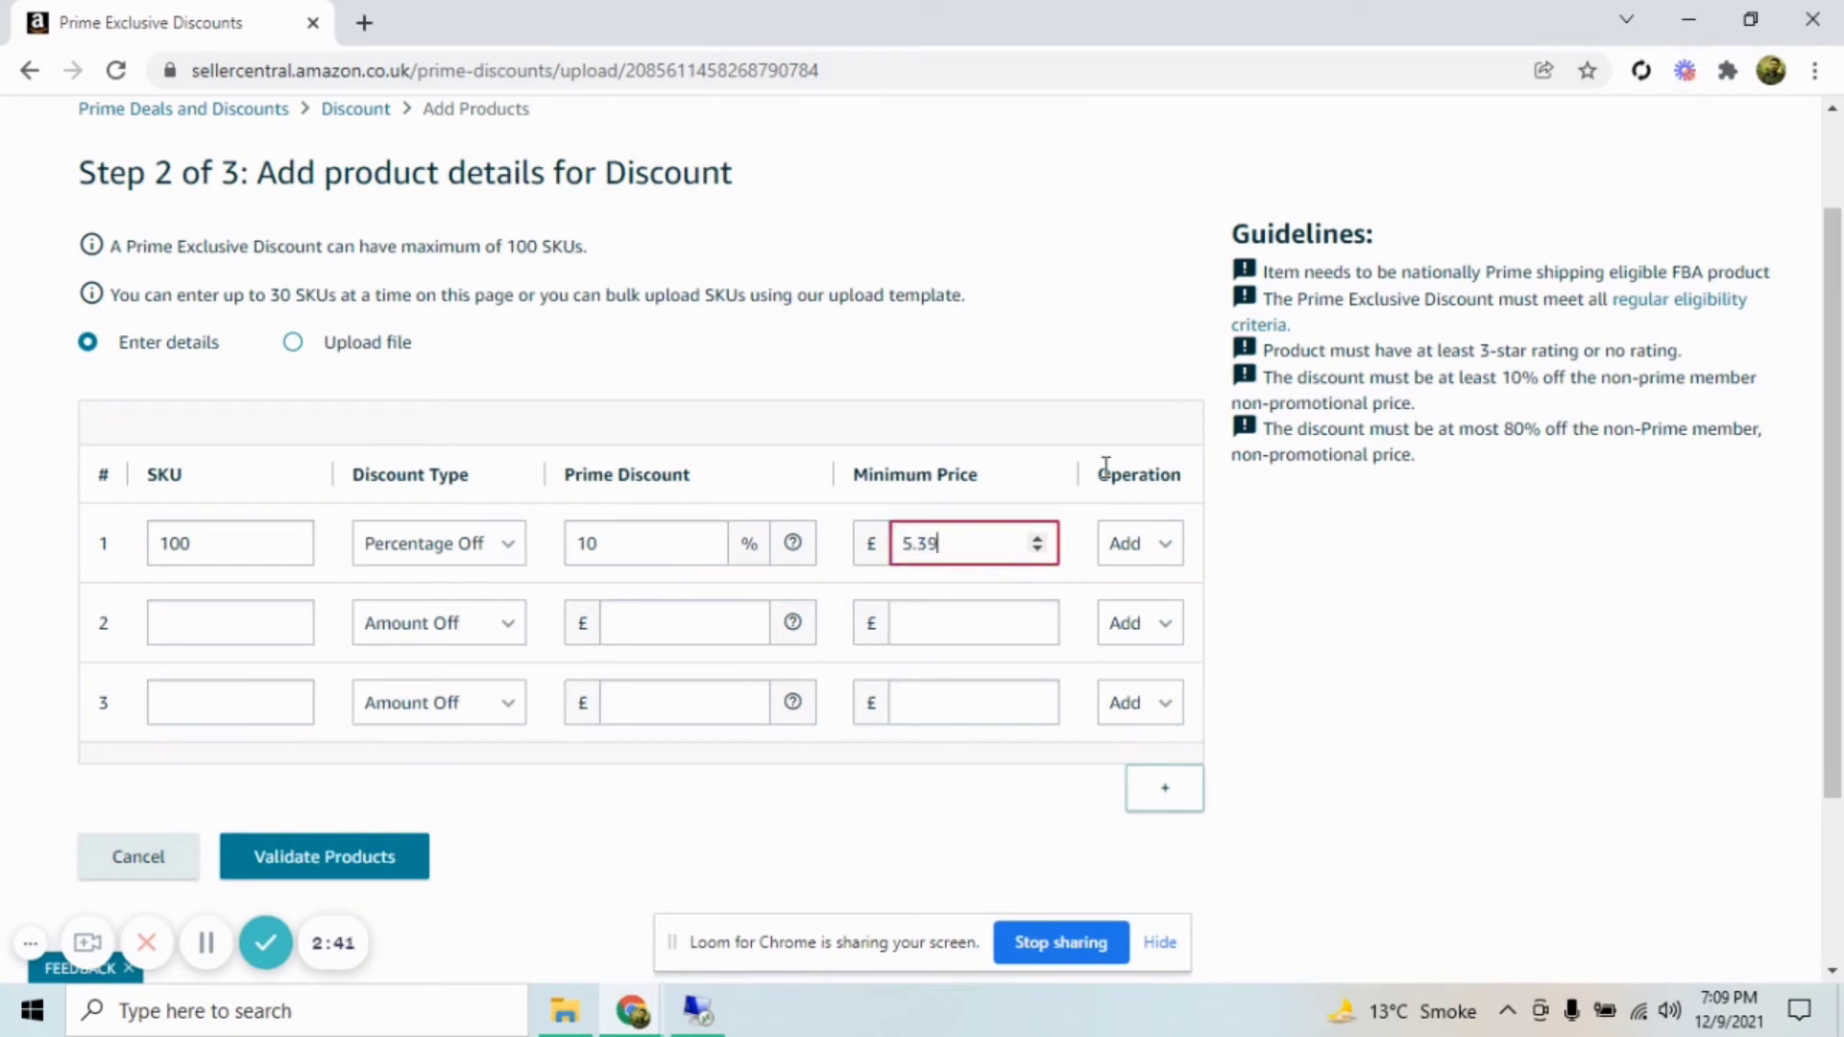
{"action": "scroll", "coordinate": [907, 530], "scroll_direction": "down", "scroll_amount": 3}
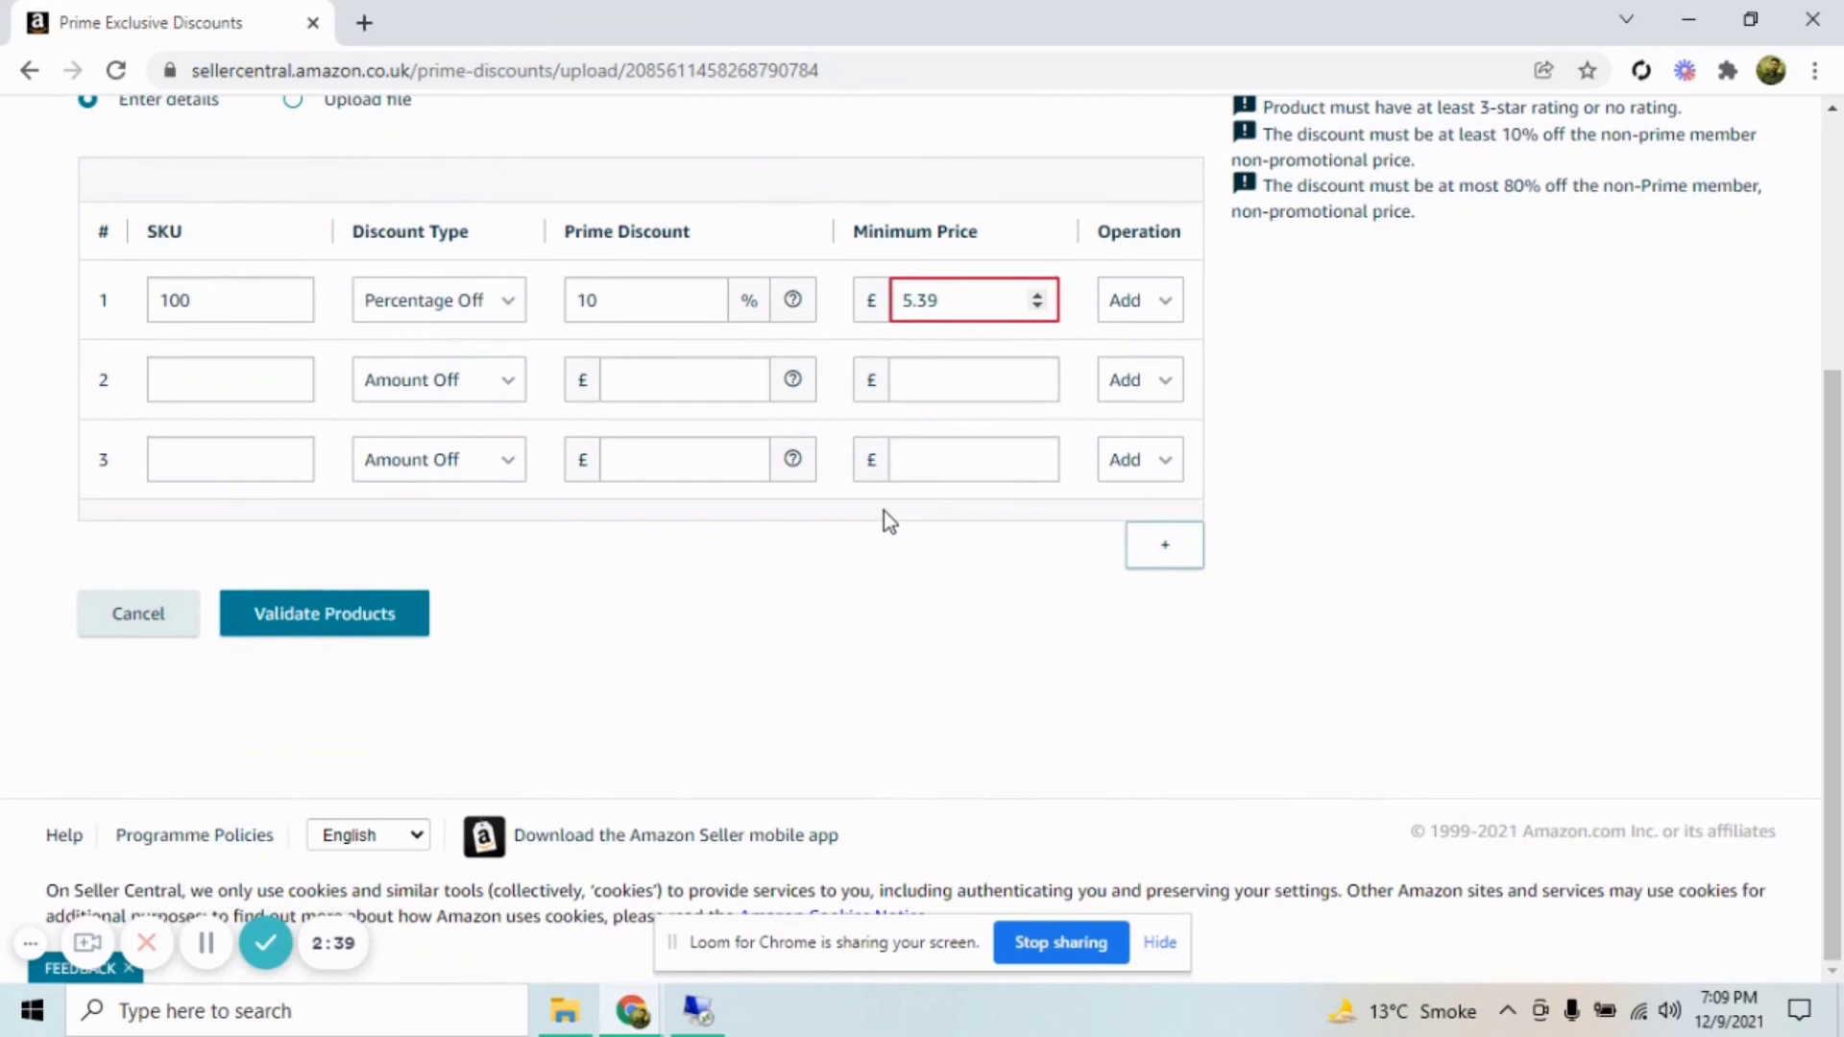
Commit the £5.39 minimum price, keep the Add operation, and validate SKU 100.
{"action": "left_click", "coordinate": [275, 382]}
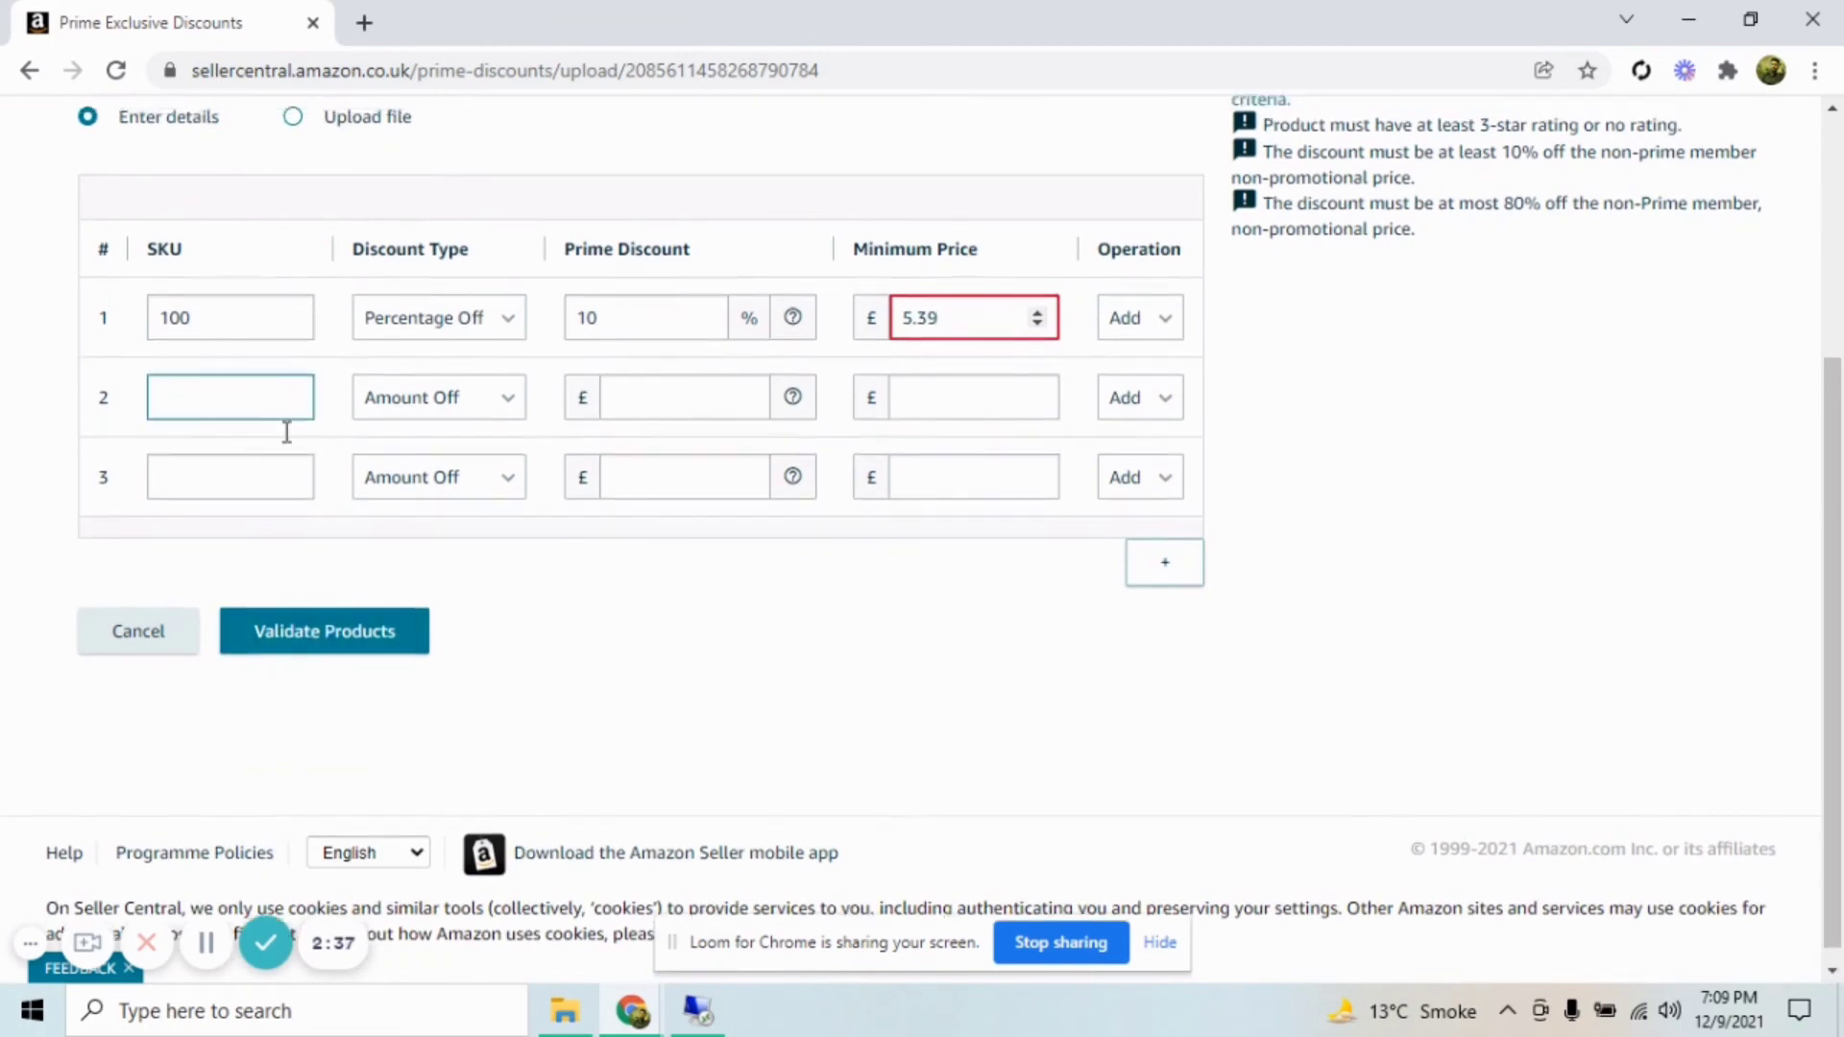
{"action": "scroll", "coordinate": [283, 418], "scroll_direction": "up", "scroll_amount": 2}
{"action": "left_click", "coordinate": [242, 659]}
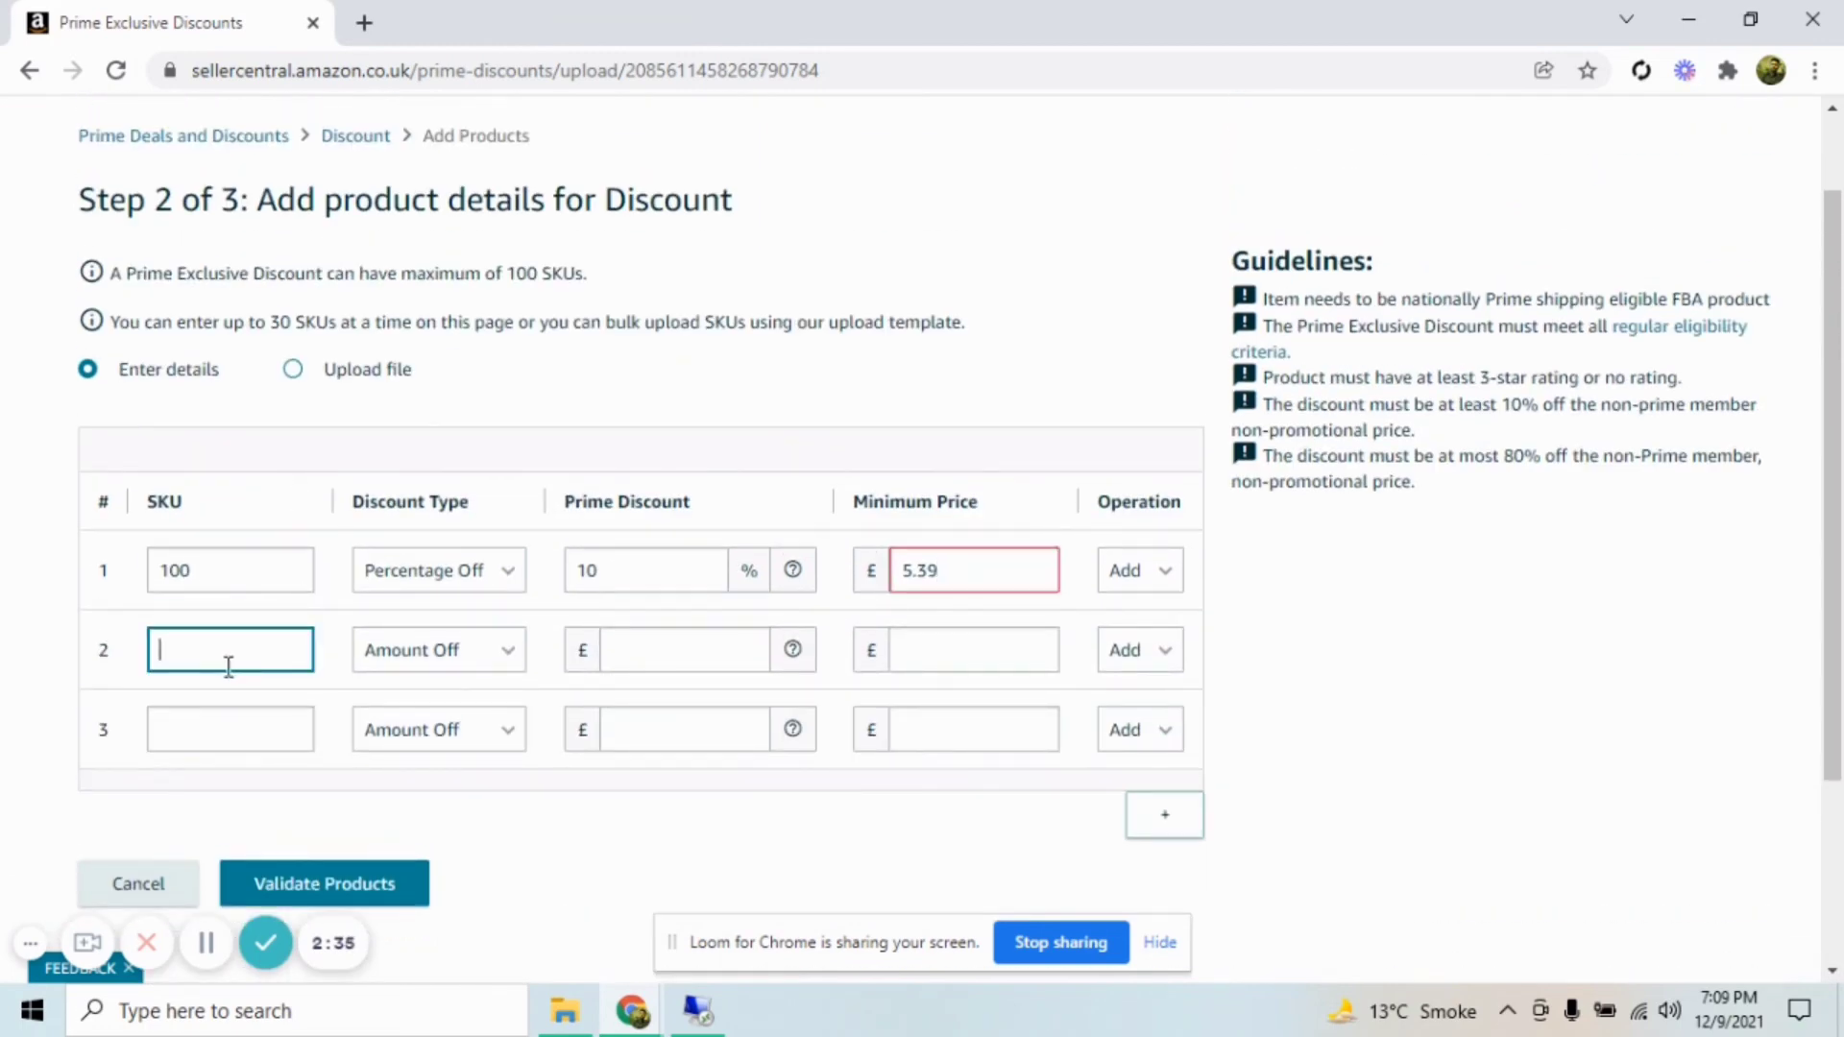
{"action": "left_click", "coordinate": [241, 722]}
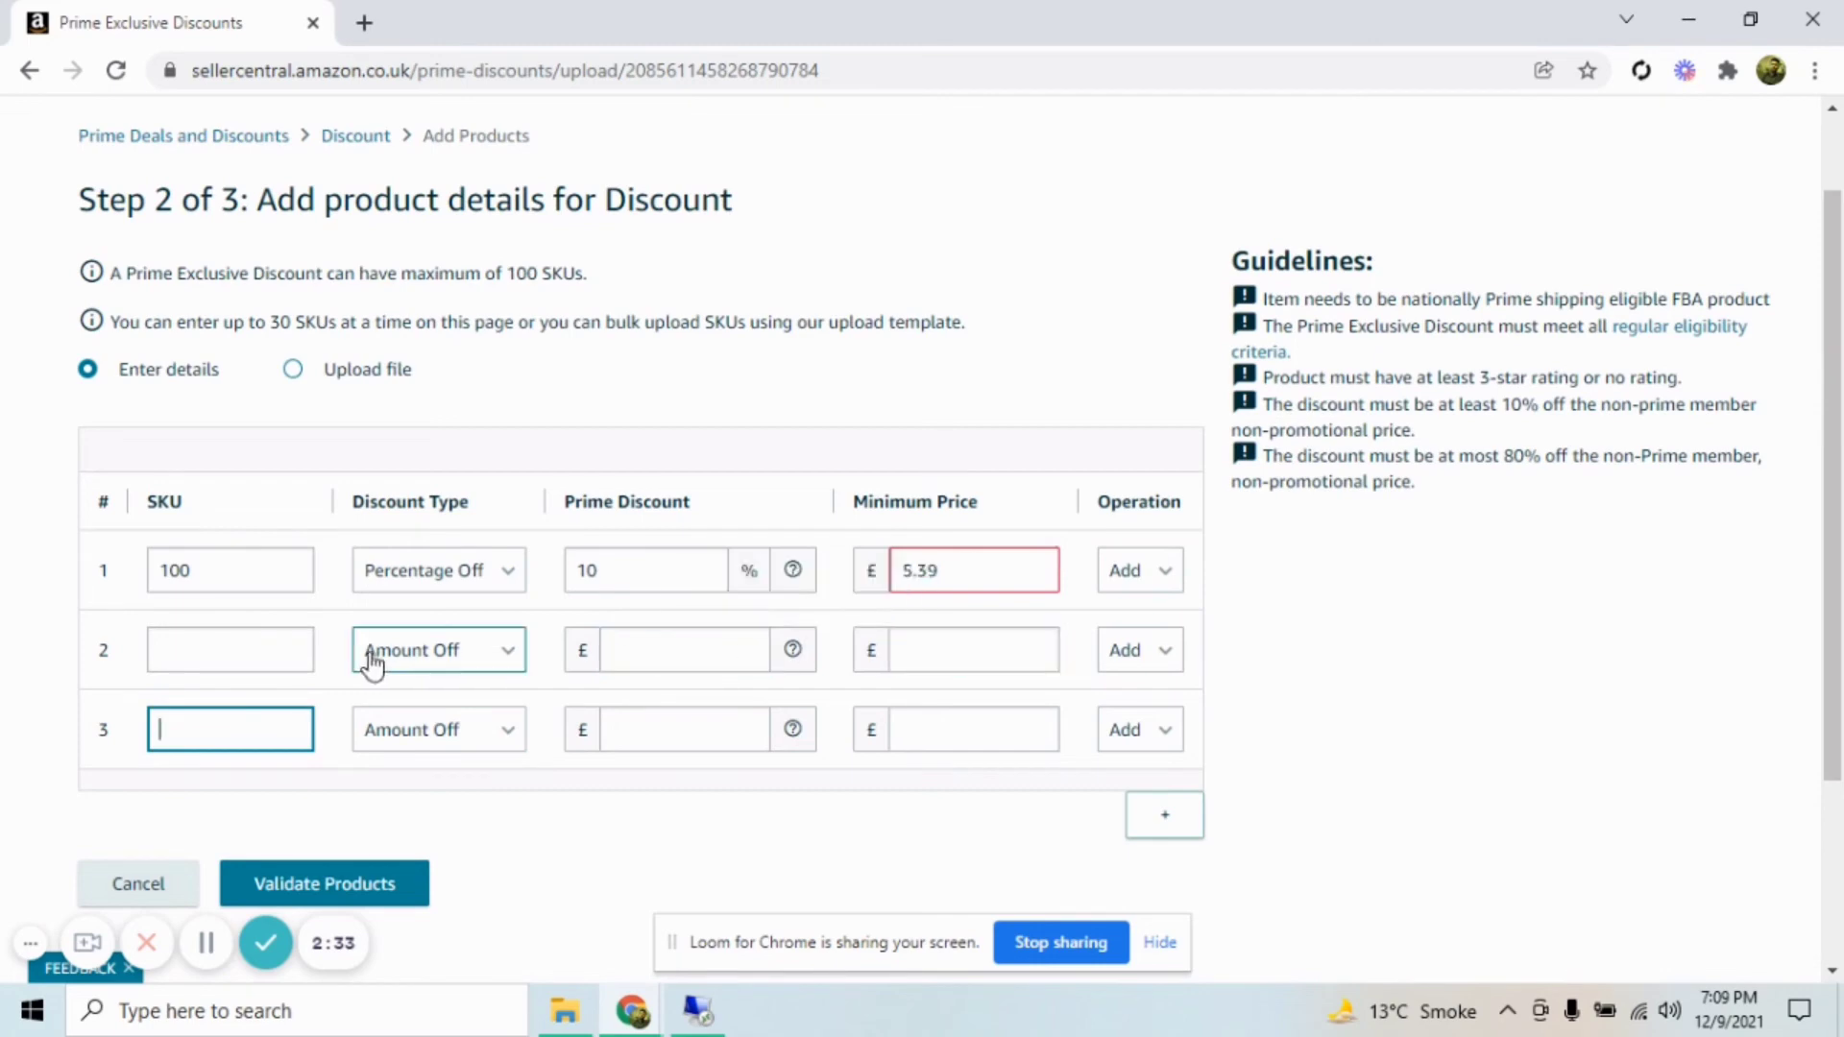
{"action": "scroll", "coordinate": [306, 721], "scroll_direction": "down", "scroll_amount": 2}
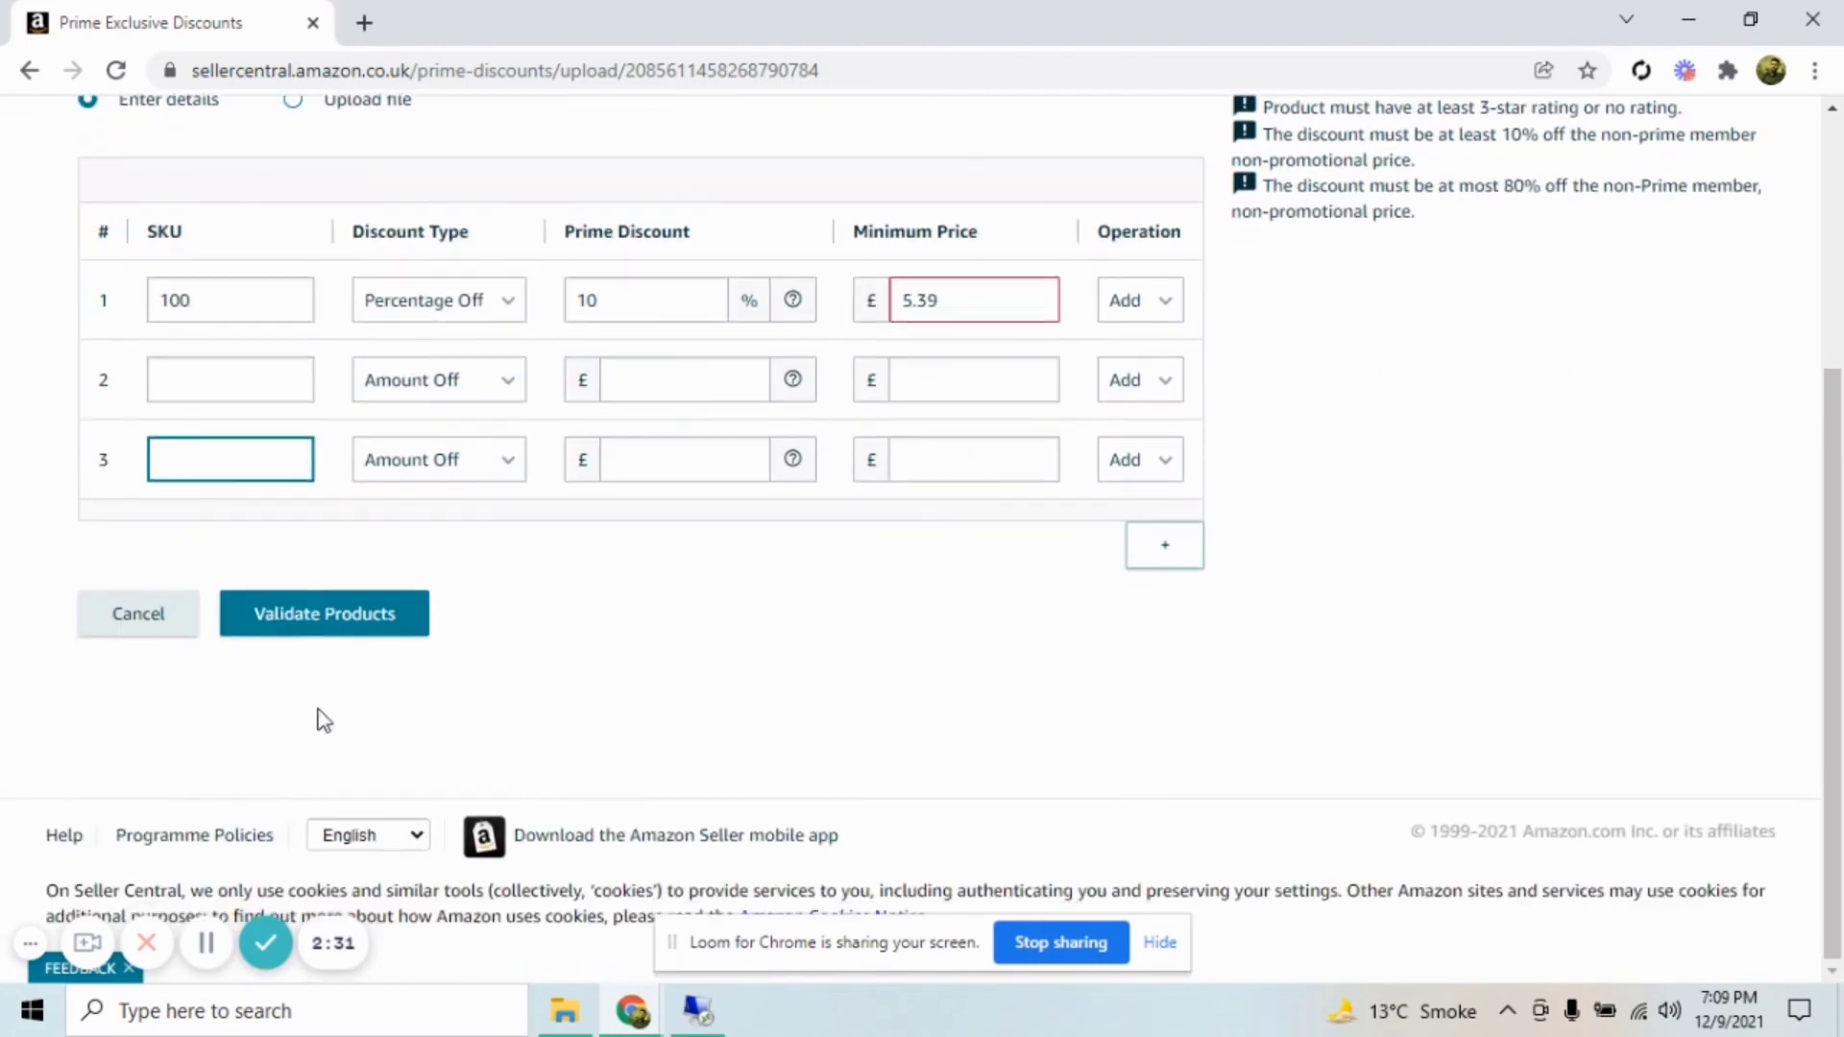
{"action": "left_click", "coordinate": [1174, 314]}
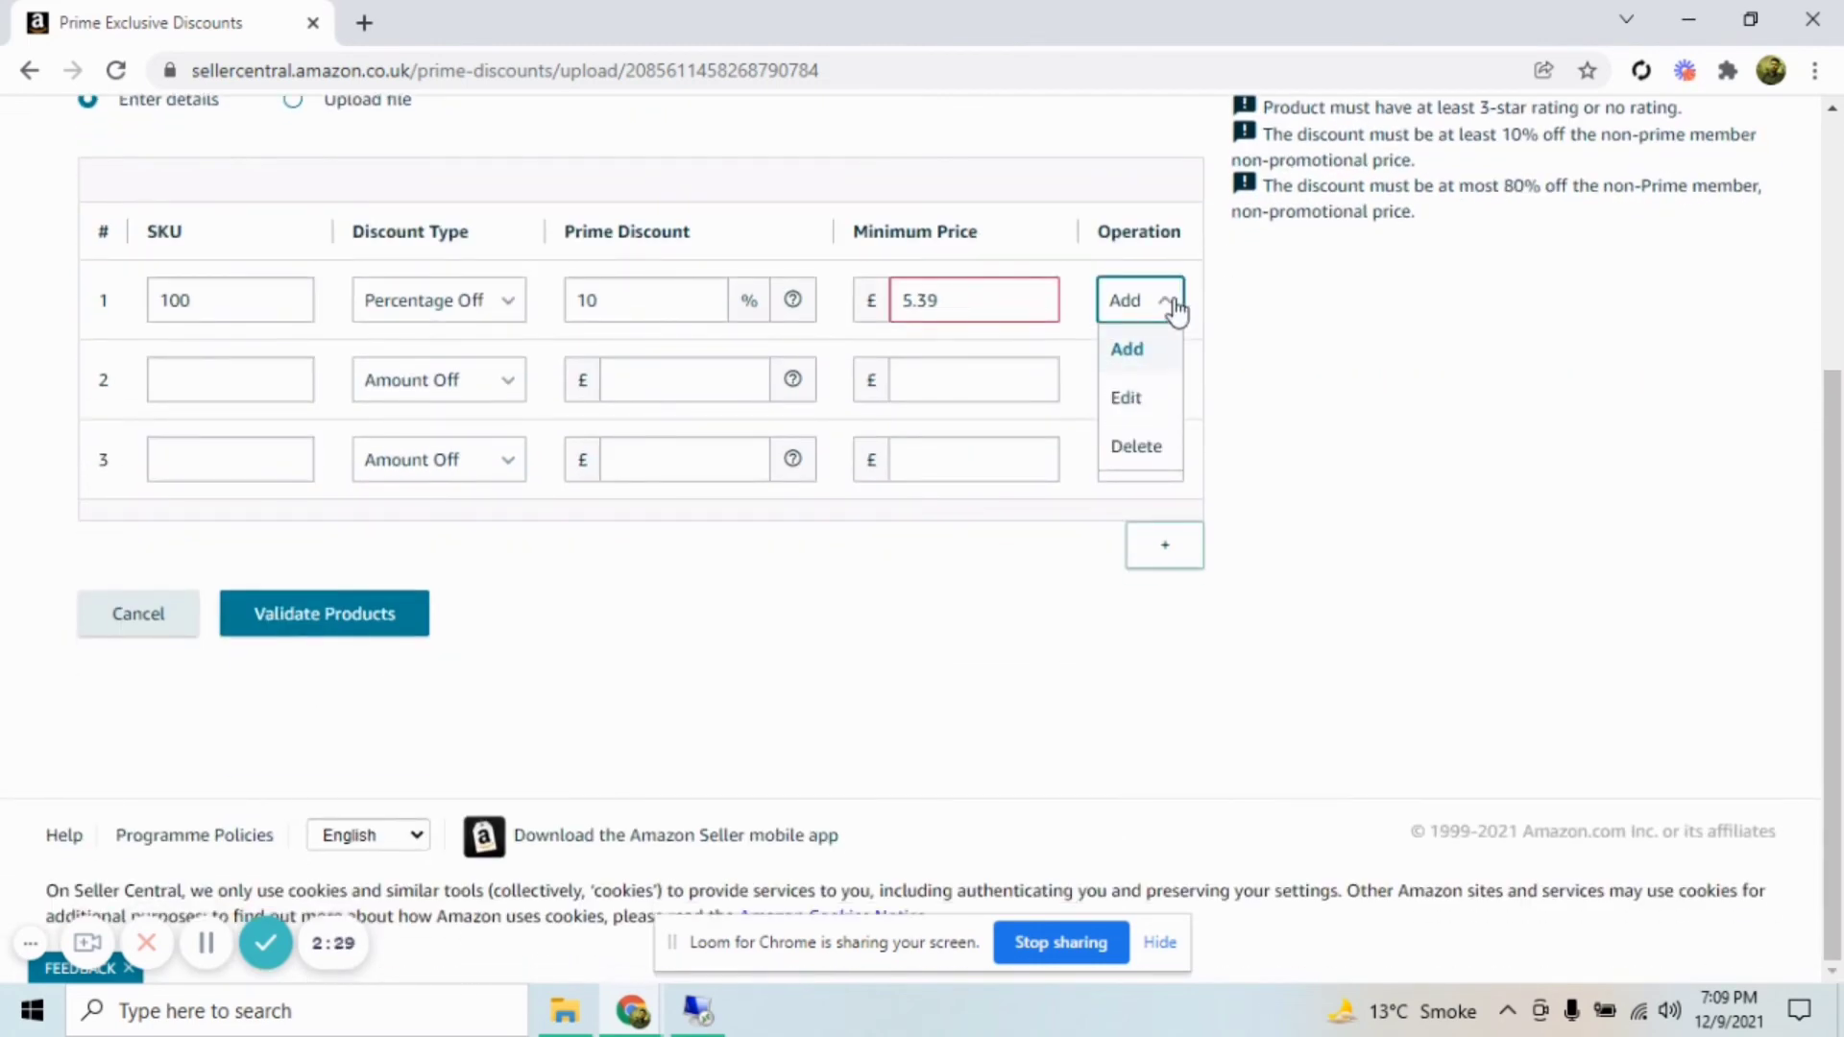
{"action": "left_click", "coordinate": [1174, 315]}
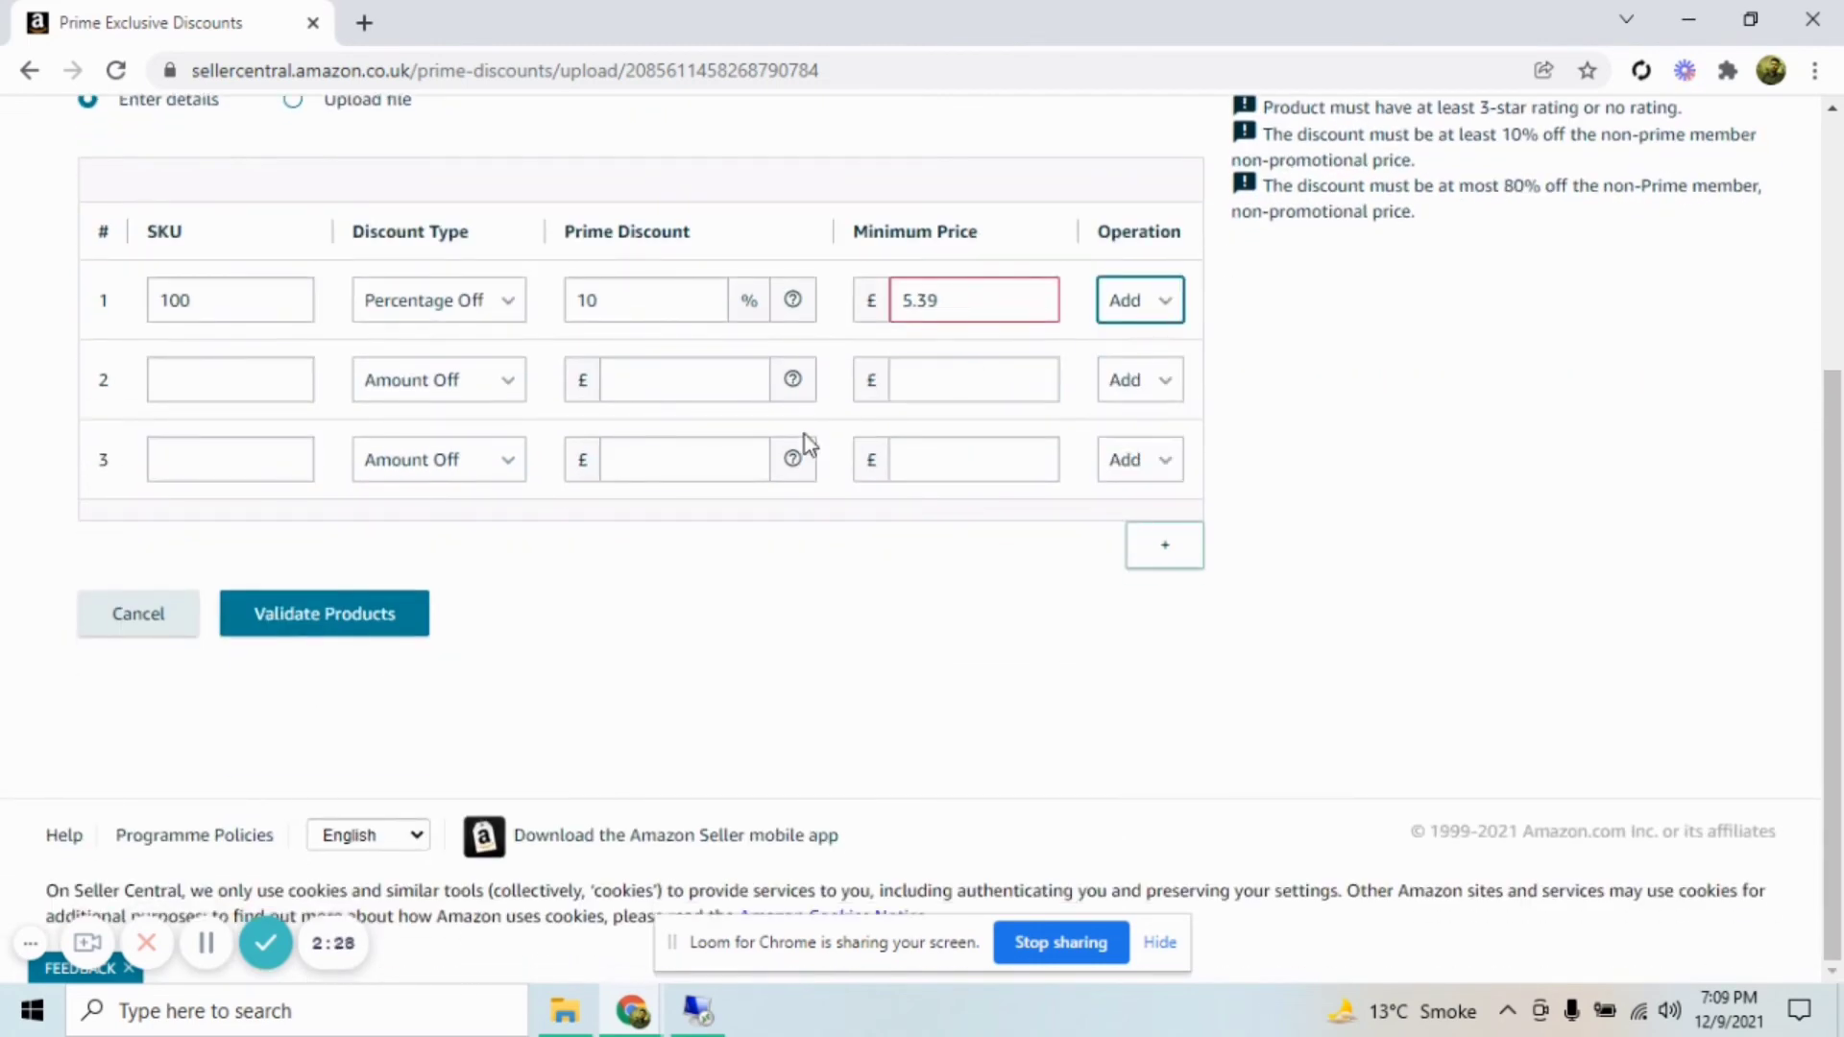
{"action": "left_click", "coordinate": [325, 626]}
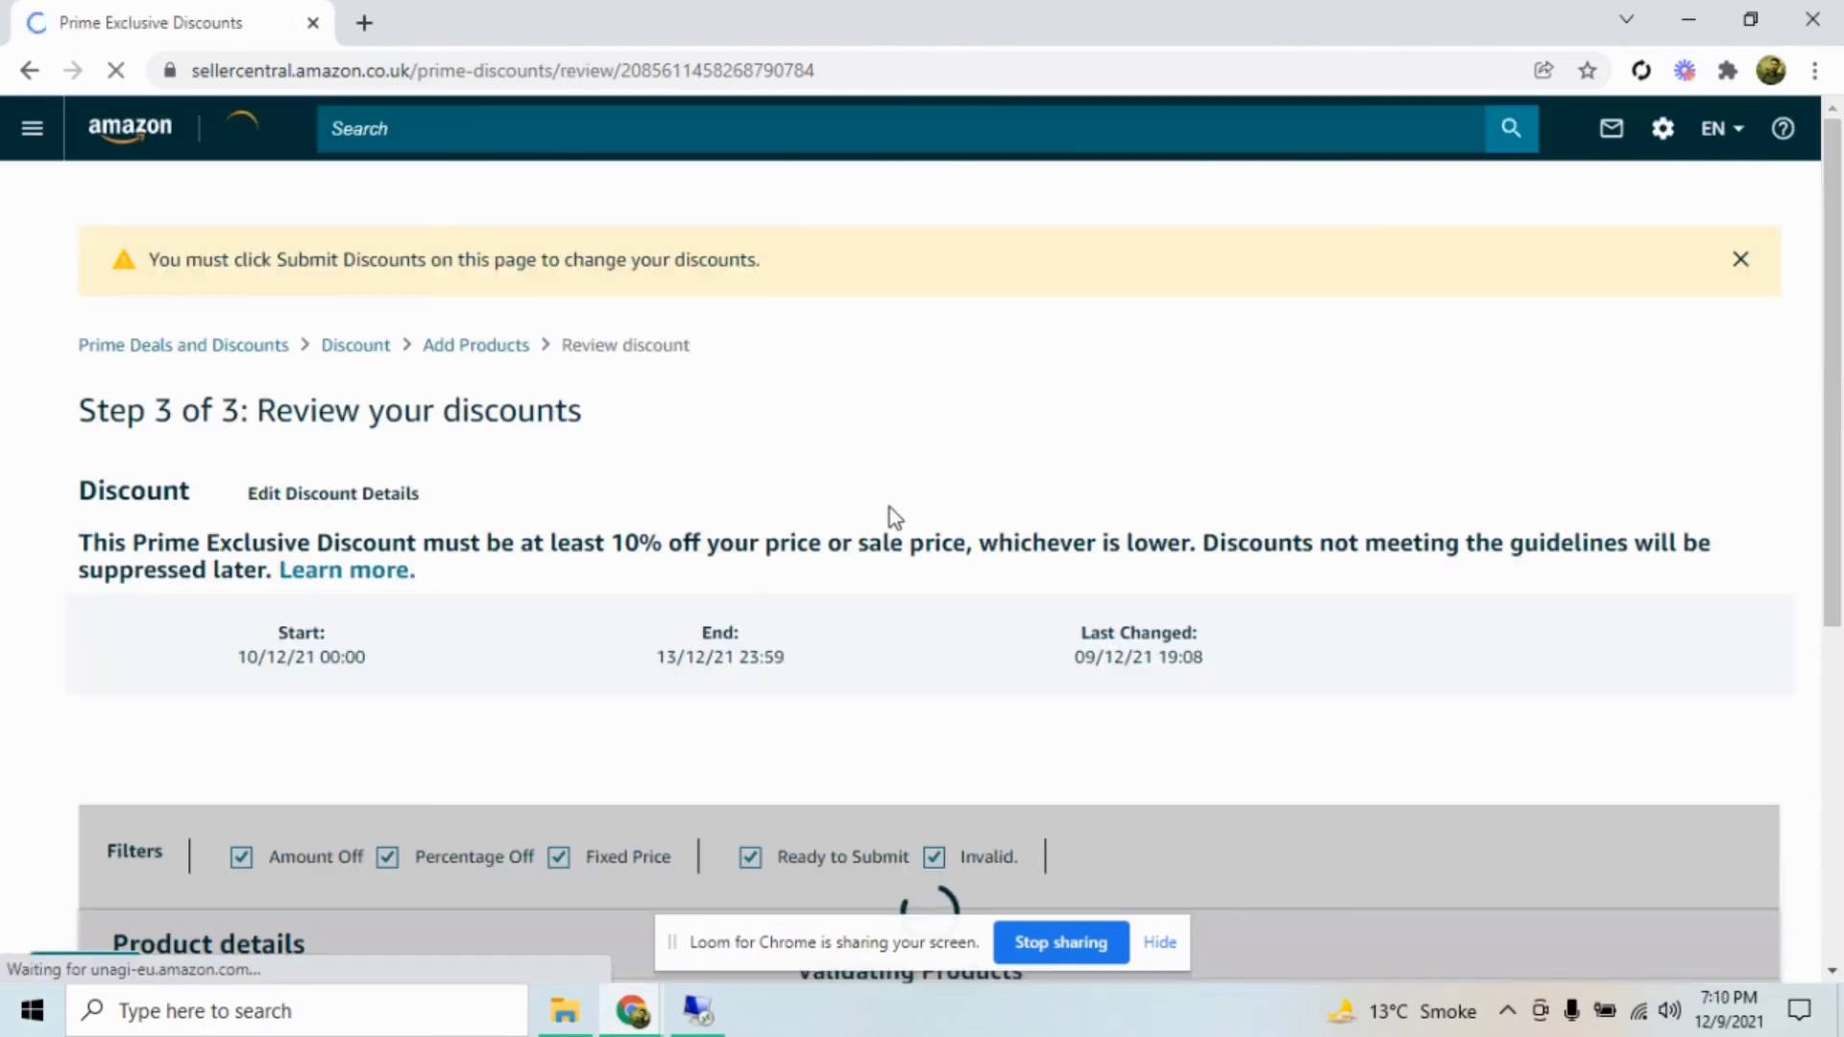
{"action": "scroll", "coordinate": [936, 512], "scroll_direction": "down", "scroll_amount": 2}
{"action": "scroll", "coordinate": [1008, 510], "scroll_direction": "down", "scroll_amount": 2}
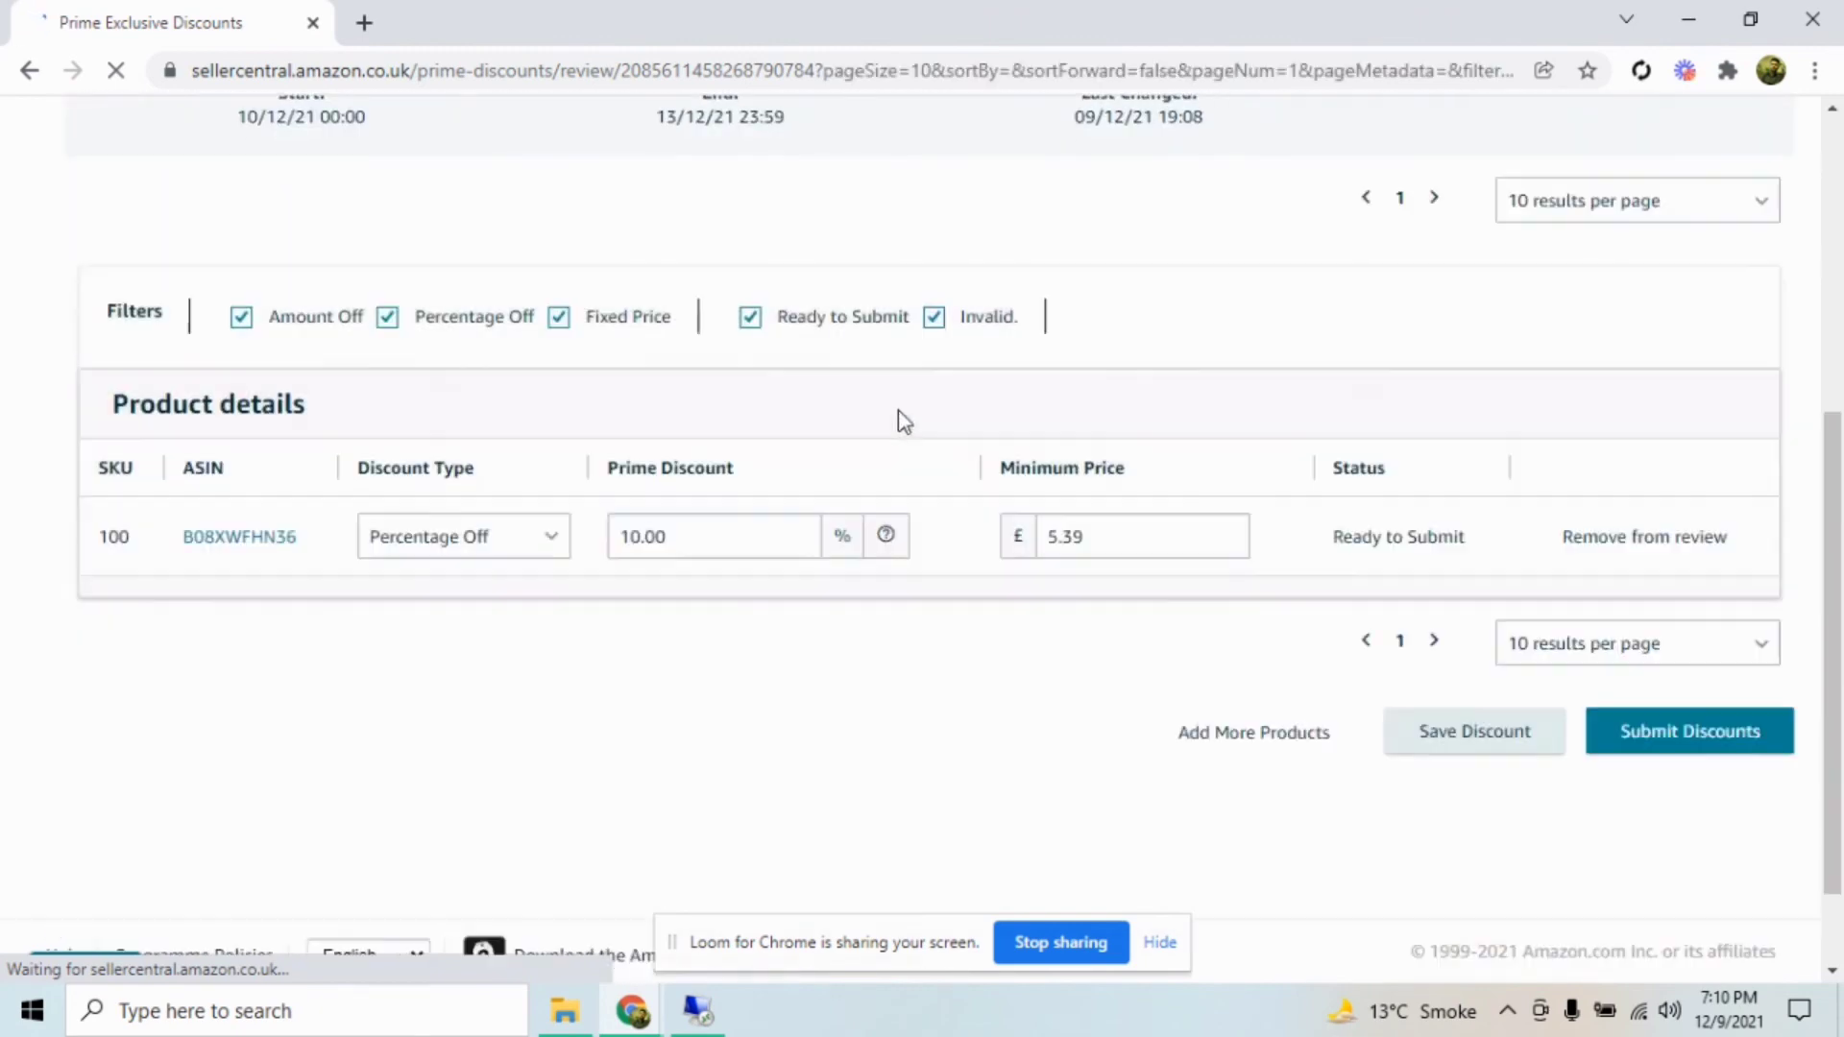
{"action": "scroll", "coordinate": [820, 419], "scroll_direction": "down", "scroll_amount": 1}
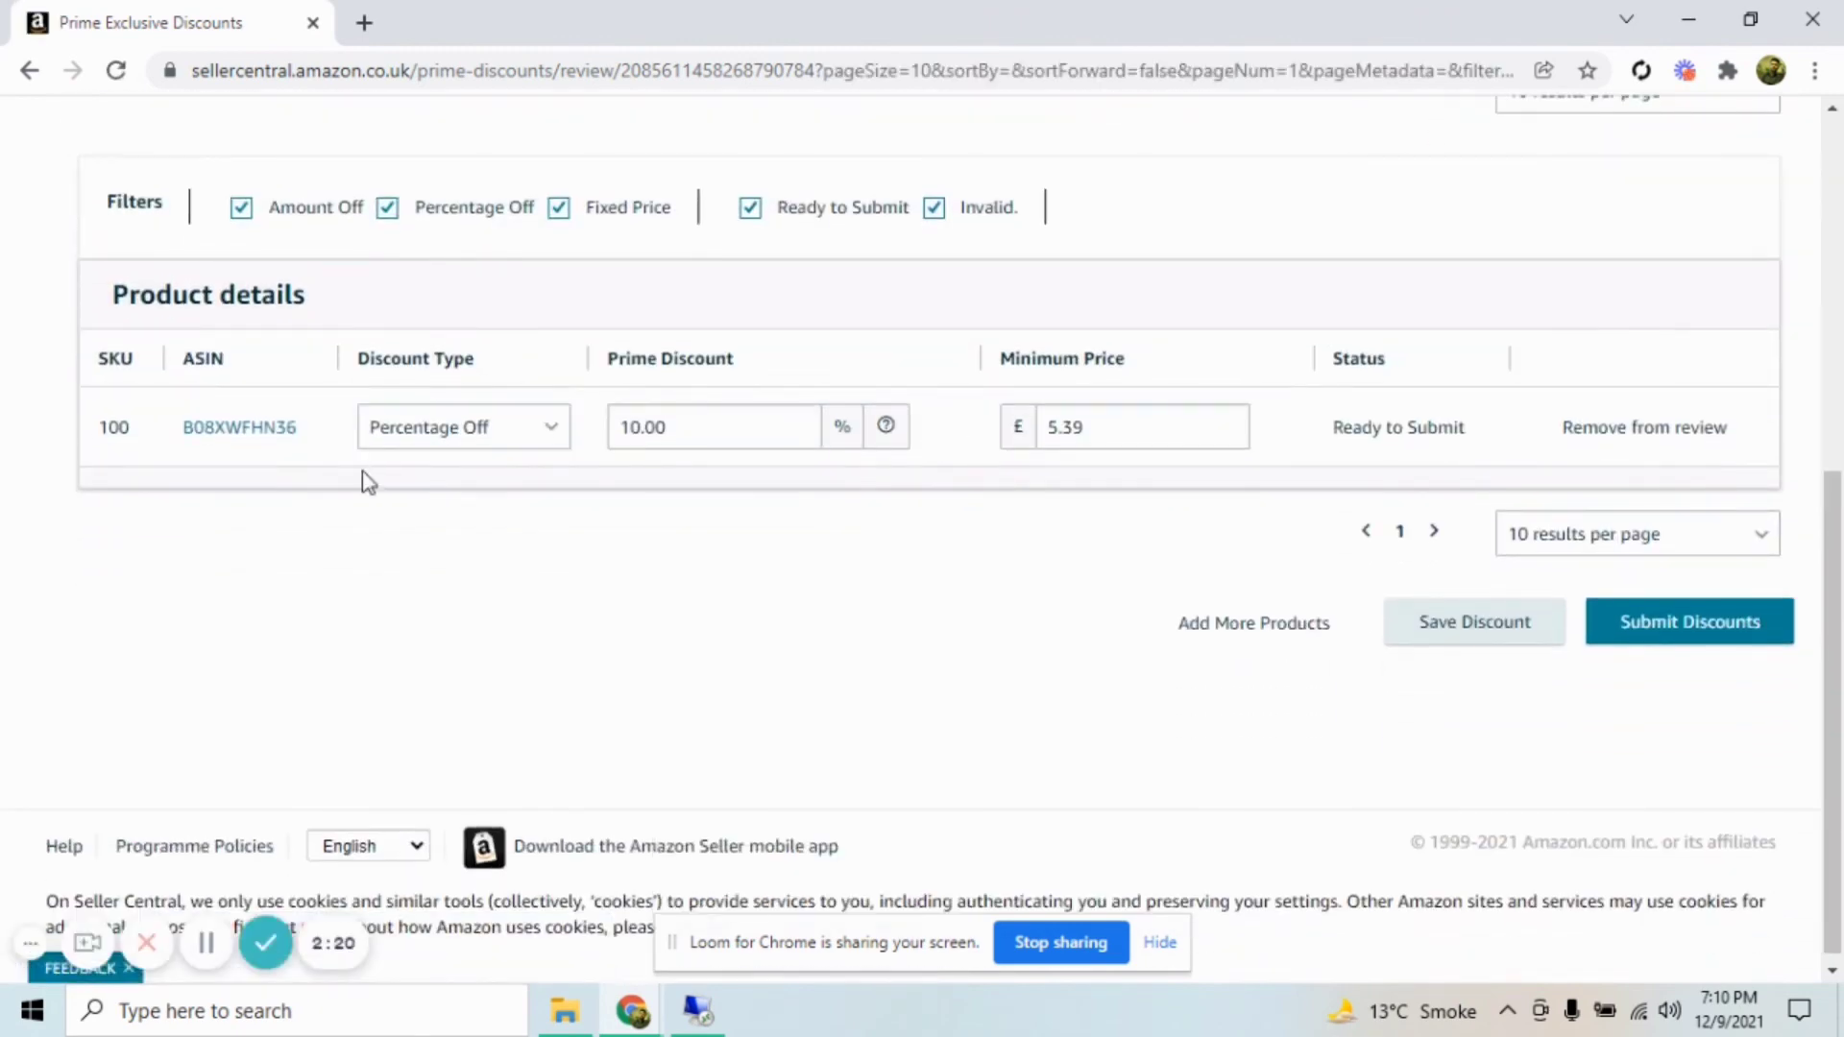
Submit the discount from the Review page and confirm with OK.
{"action": "left_click", "coordinate": [1719, 642]}
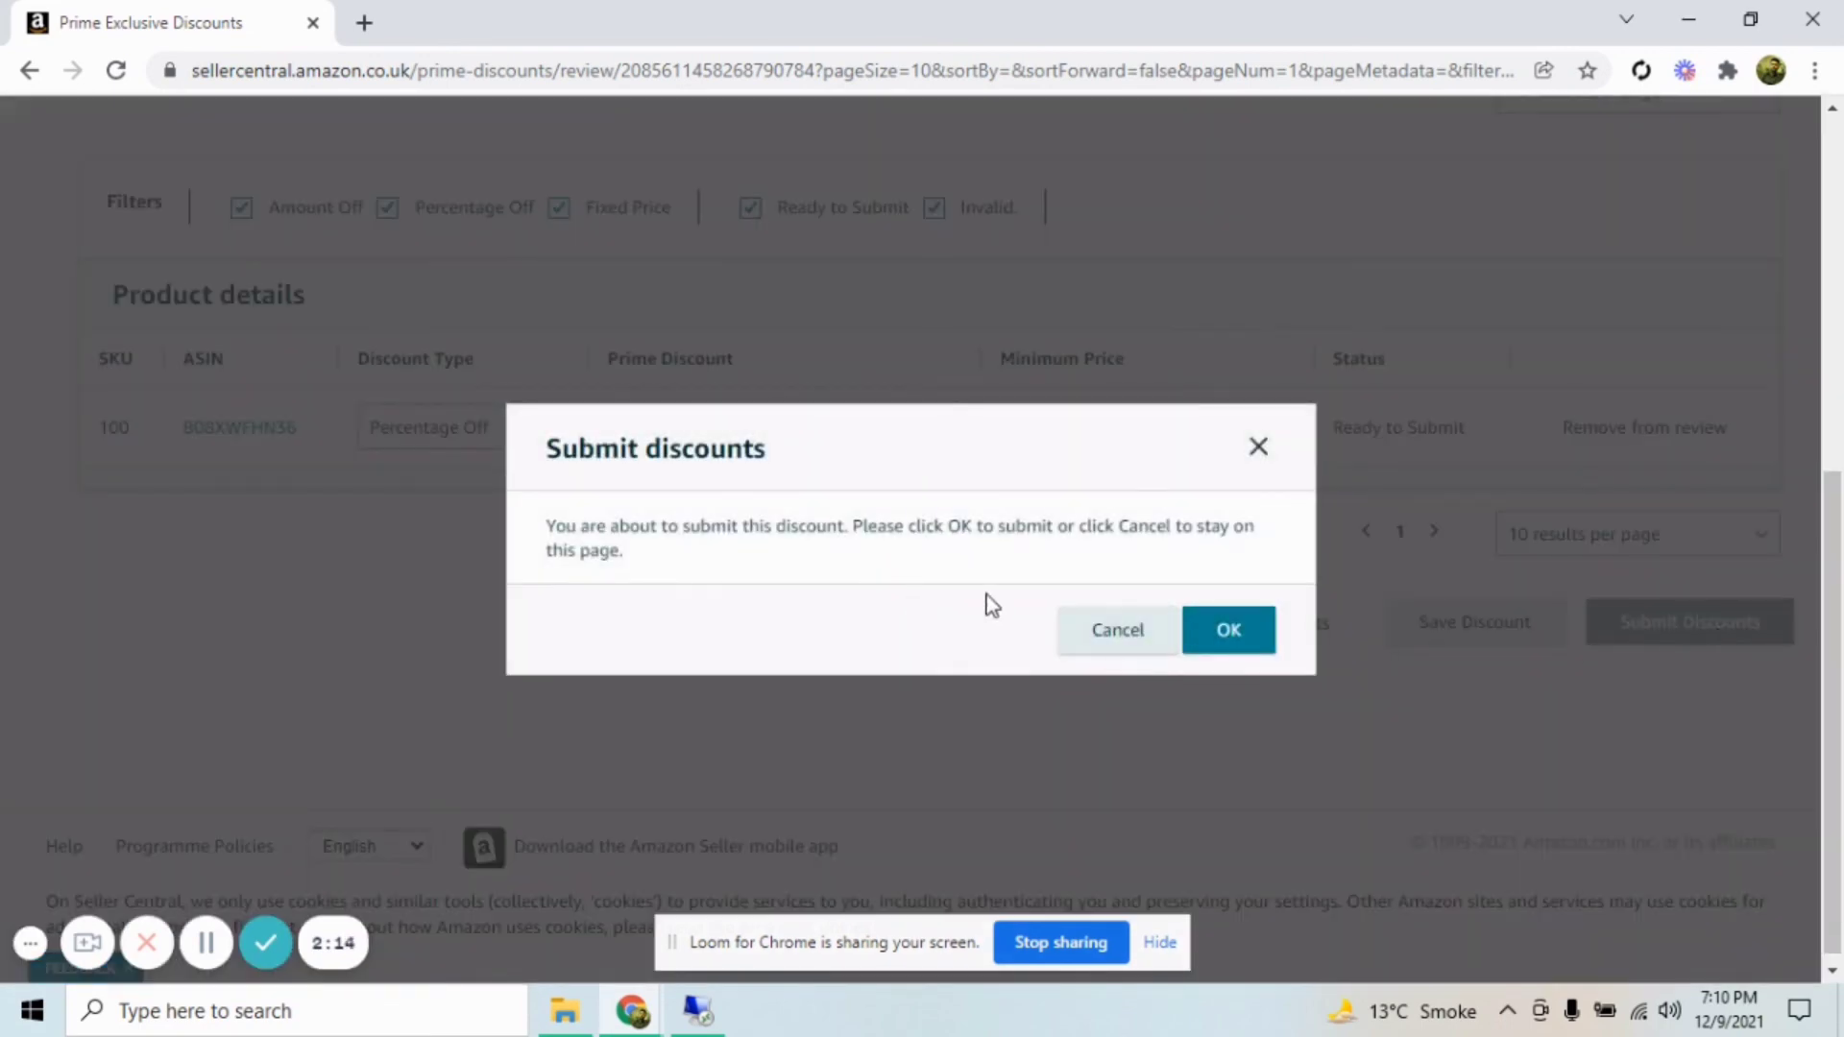
{"action": "left_click", "coordinate": [1233, 647]}
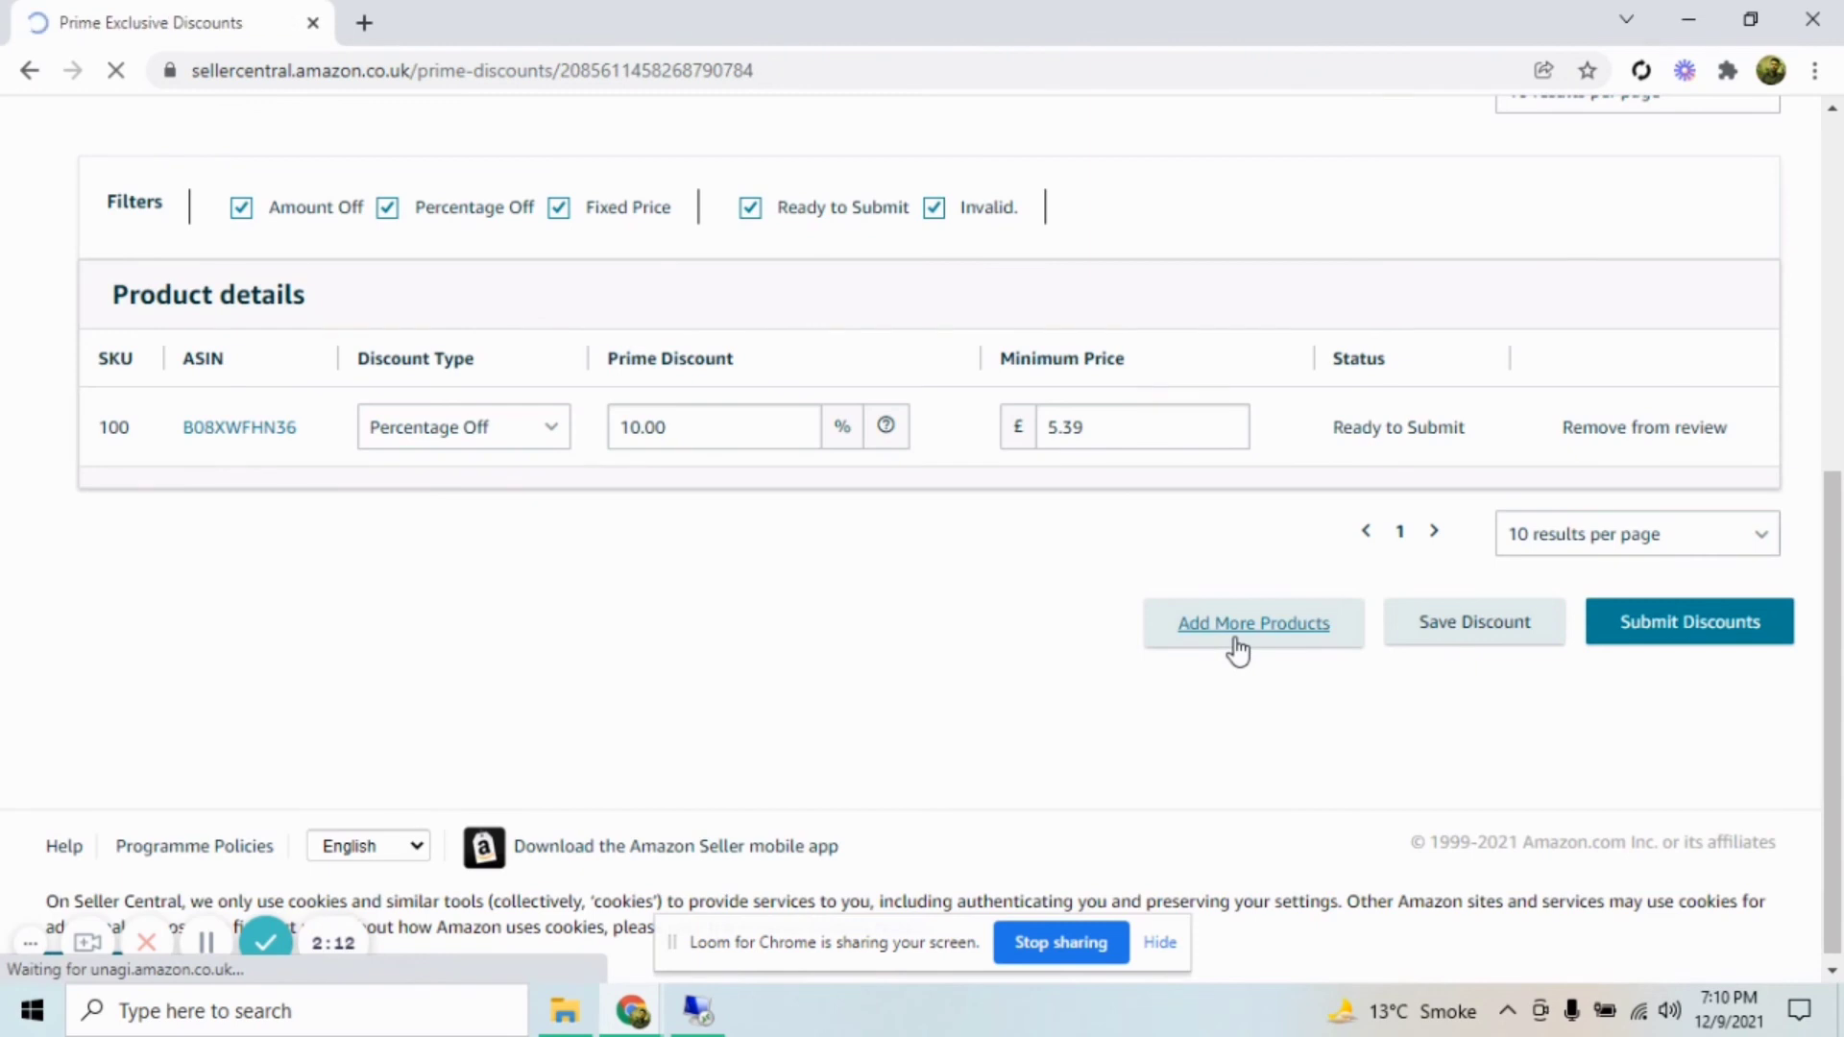